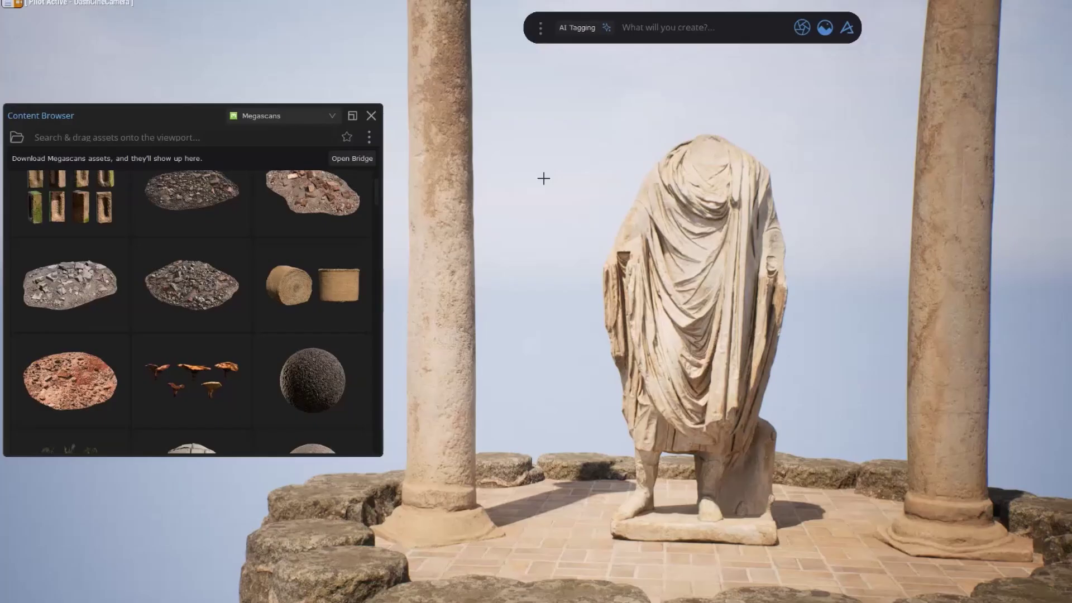
Create ivy vines from a Megascans Atlas leaf asset on the statue and both columns as the selected surfaces
click(17, 138)
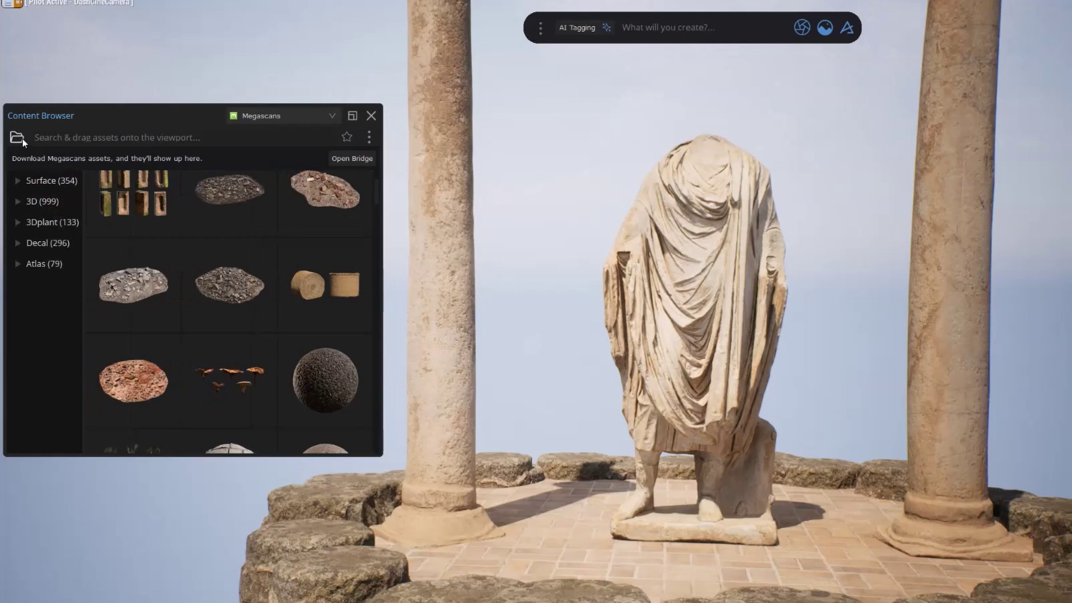
click(48, 266)
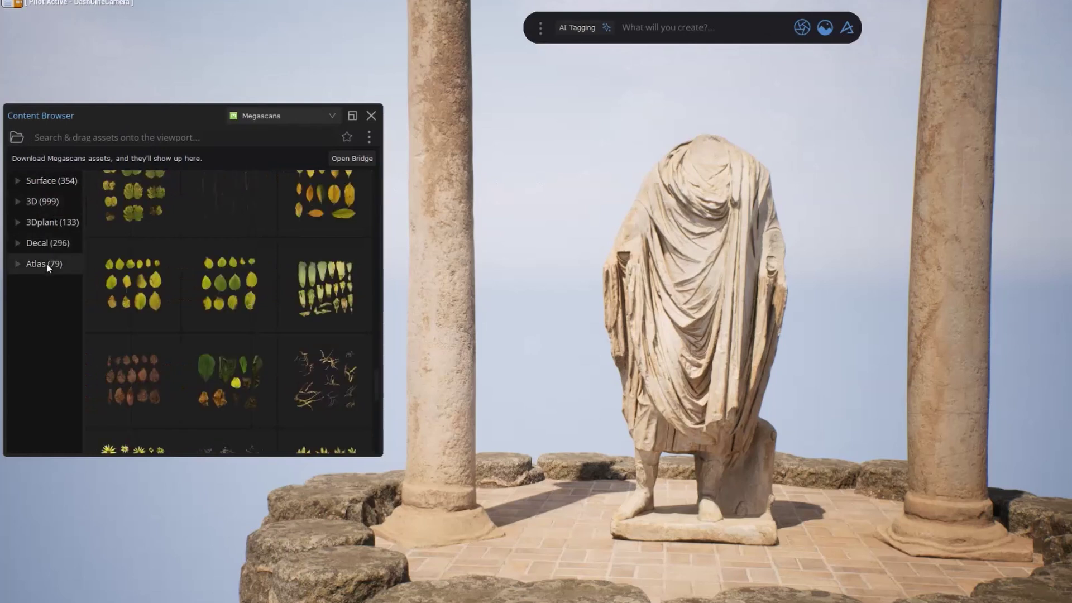
ctrl+click(630, 299)
ctrl+click(946, 262)
drag(190, 249, 591, 514)
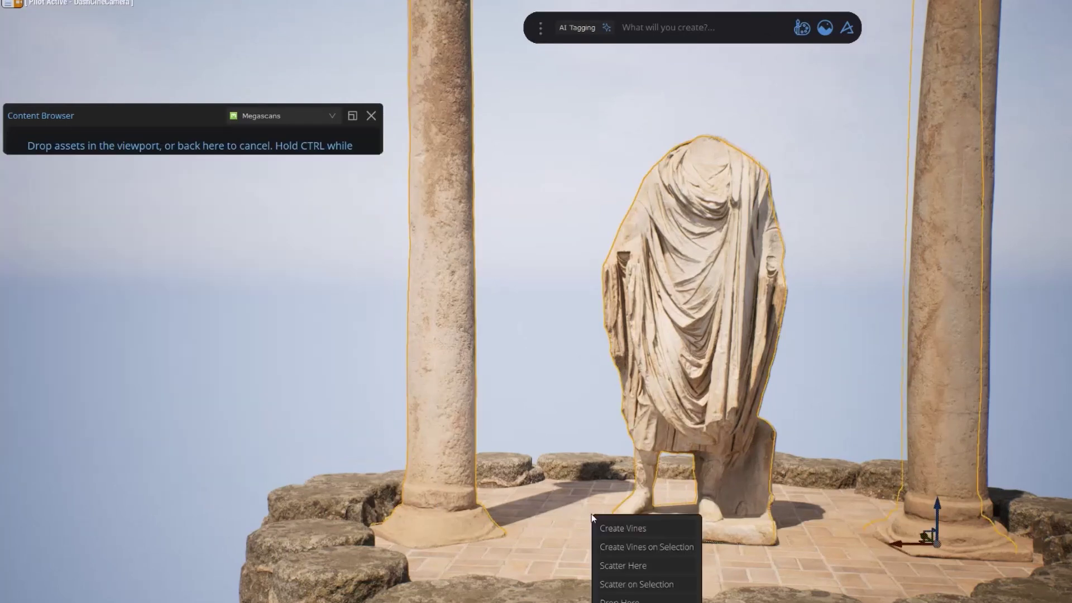
click(671, 547)
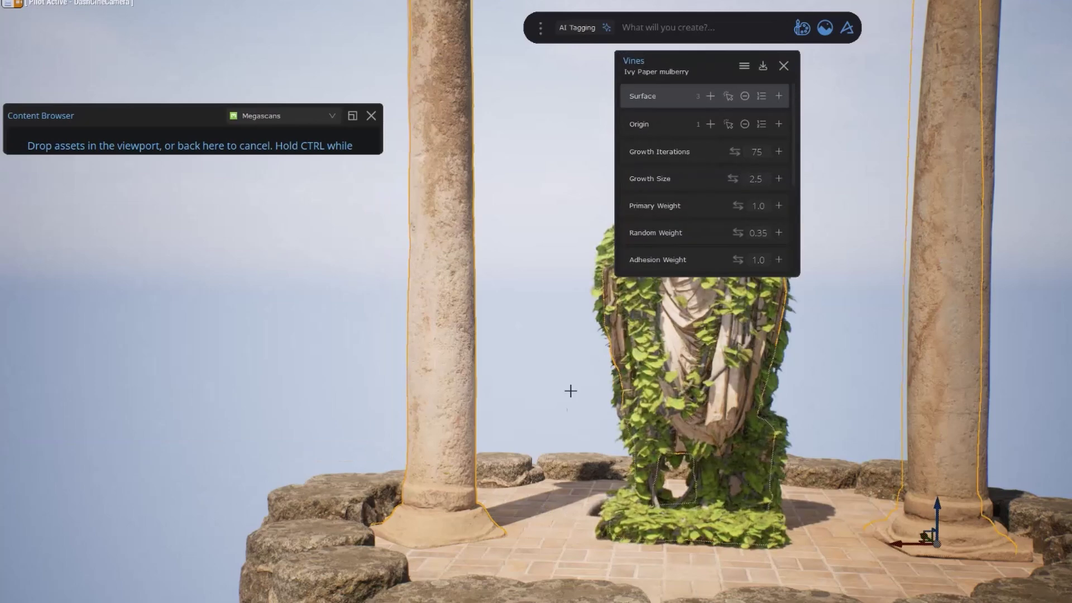
Clear the view around the statue, close the Content Browser, and set the vines' Growth Size to 1.2
drag(694, 62, 190, 197)
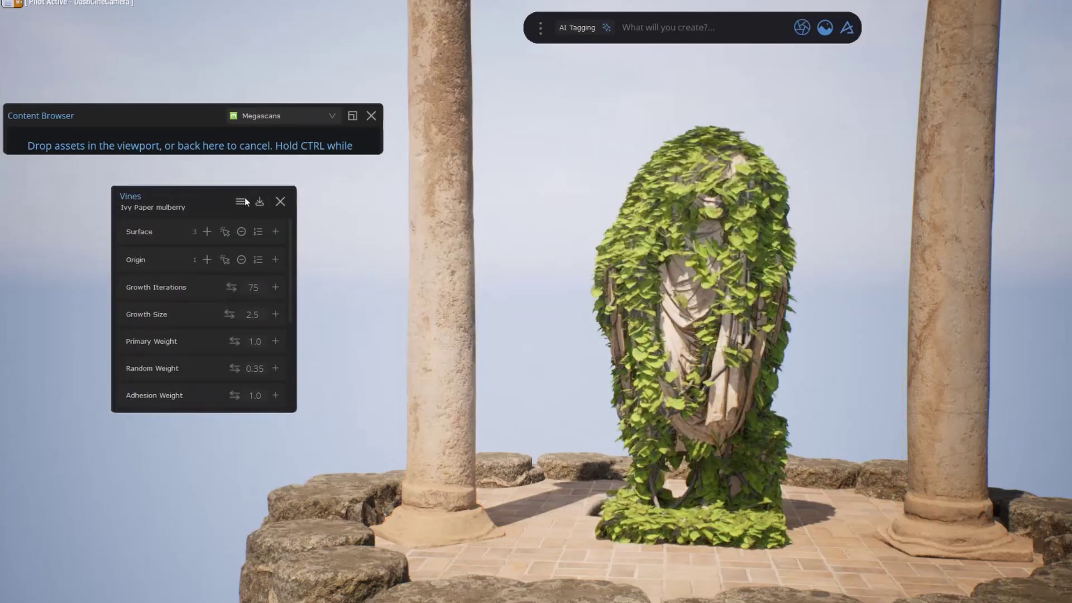
click(371, 116)
drag(230, 314, 195, 314)
Reposition the vine origin object at the statue's base and add the other objects around the columns as origins
click(595, 505)
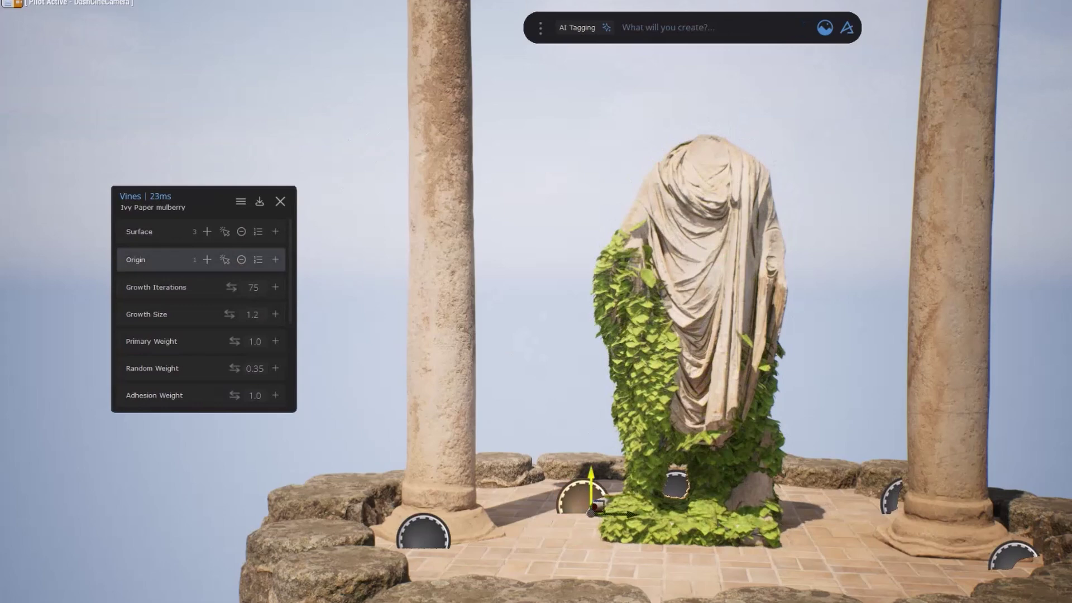
drag(590, 485, 590, 481)
click(557, 523)
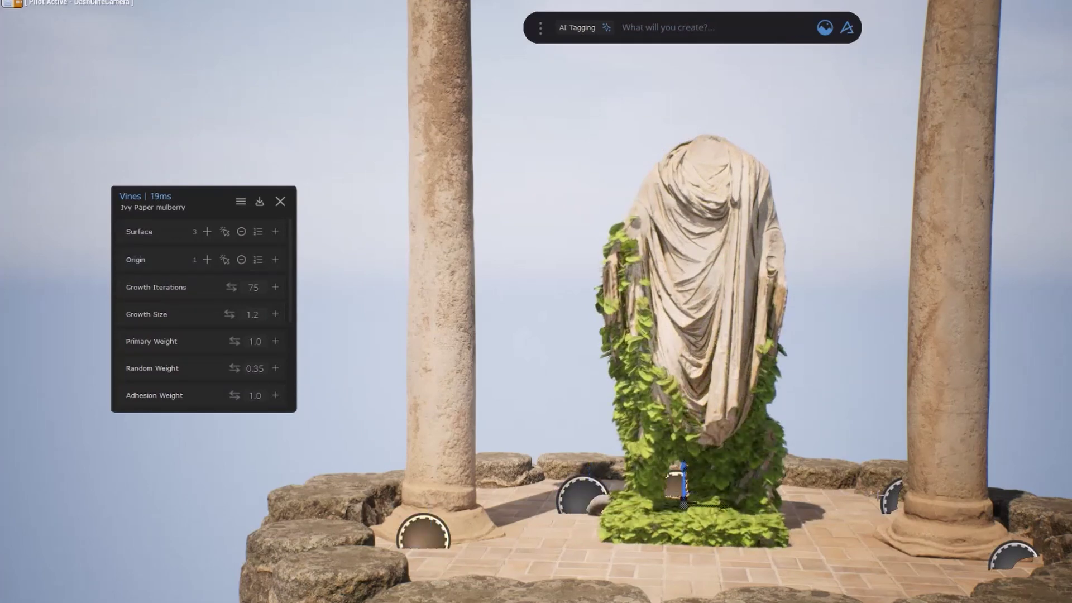
click(210, 261)
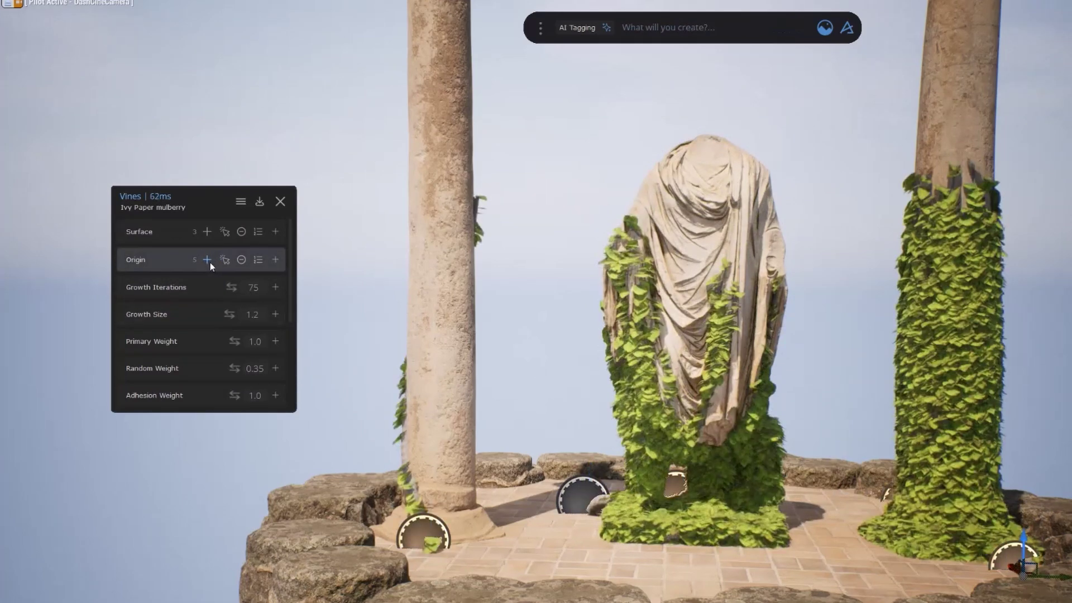
click(408, 289)
Reduce the vines' Leaf Scale to 0.23
scroll(232, 322, down, 5)
scroll(175, 351, down, 5)
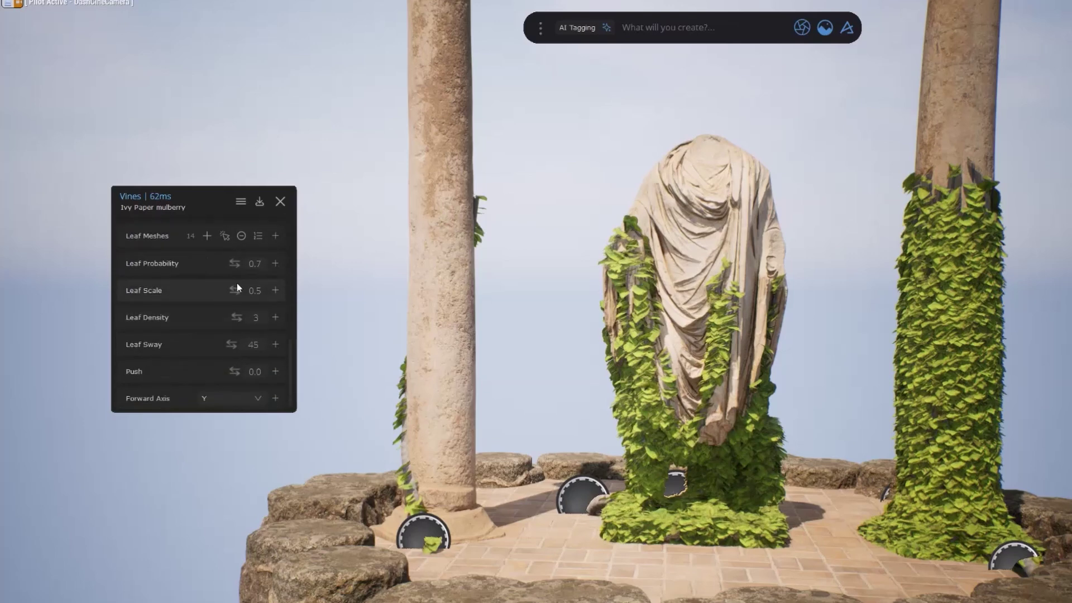
drag(234, 290, 215, 289)
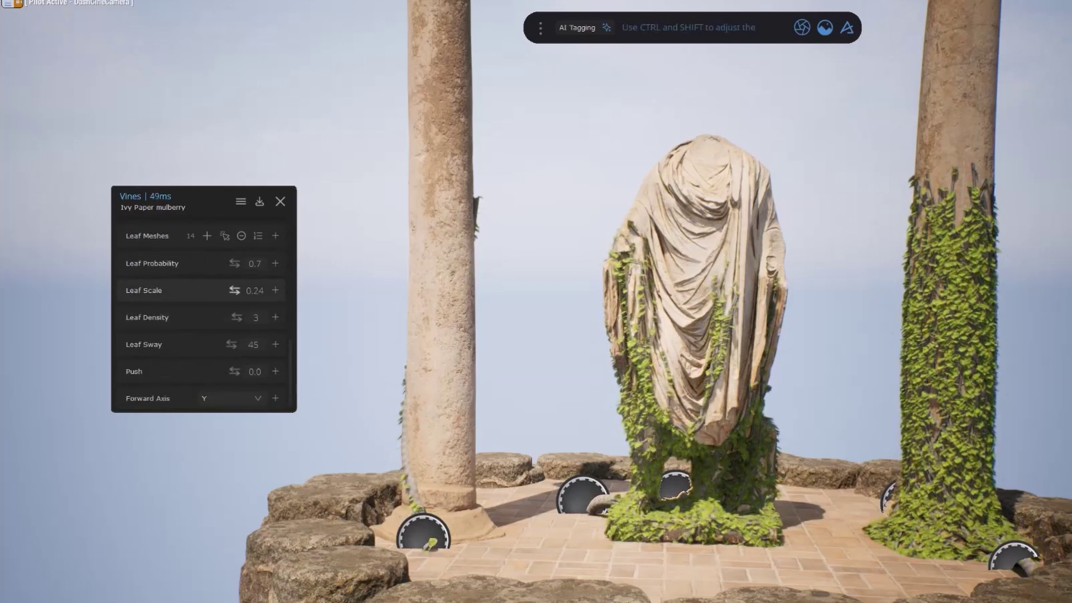
Look through the vines' Branches settings, collapse them, and set Growth Size to 2.5
scroll(223, 287, up, 4)
click(203, 277)
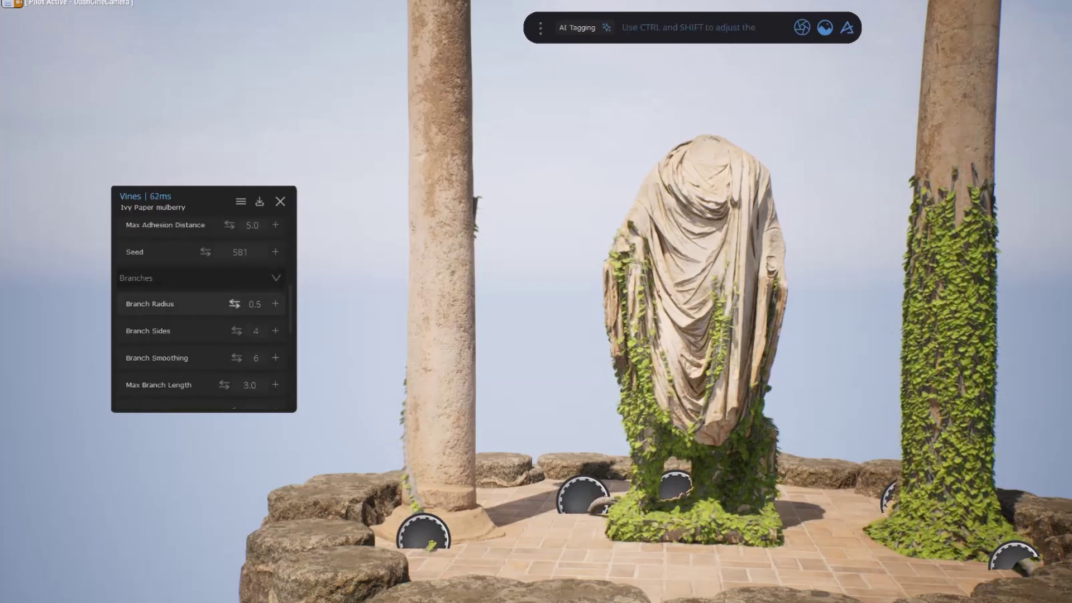
click(219, 279)
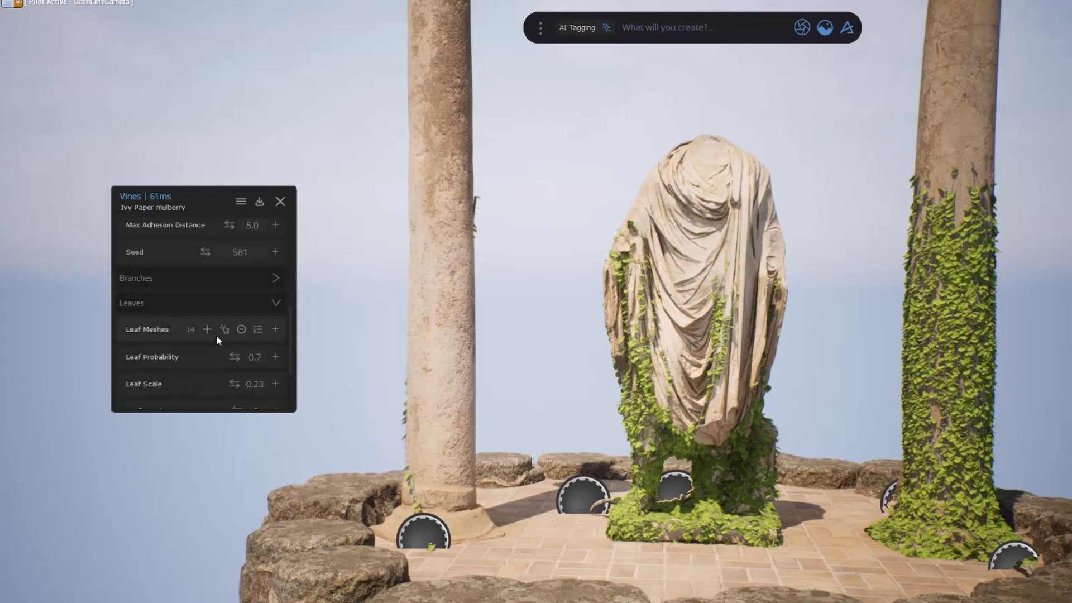
scroll(217, 337, up, 6)
drag(230, 314, 250, 314)
Duplicate the origin object beside the left column, shift the copy behind the column's base, and add it as a vine origin
click(422, 550)
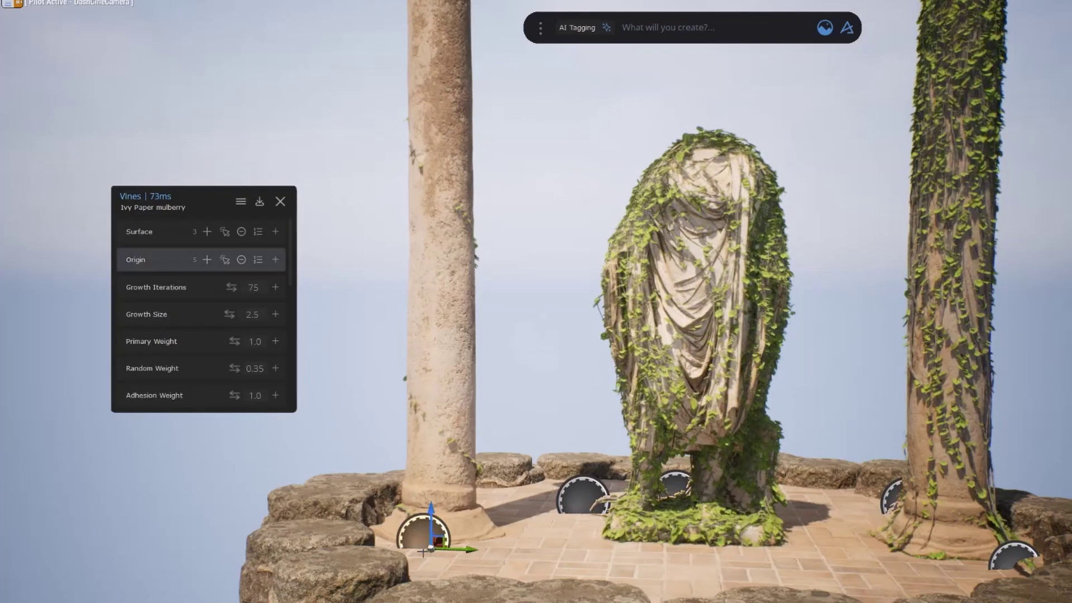
alt+drag(443, 548, 527, 518)
click(205, 262)
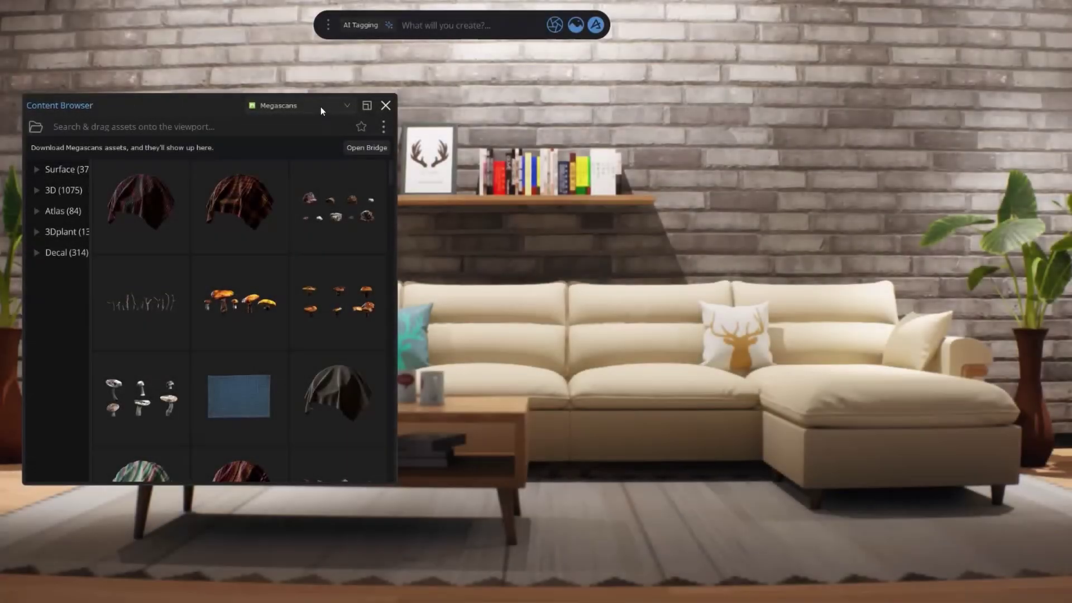
Switch the asset library to Current Project and compute AI tags for the 62 assets in the Nn meshes folder
click(301, 105)
click(320, 168)
click(48, 398)
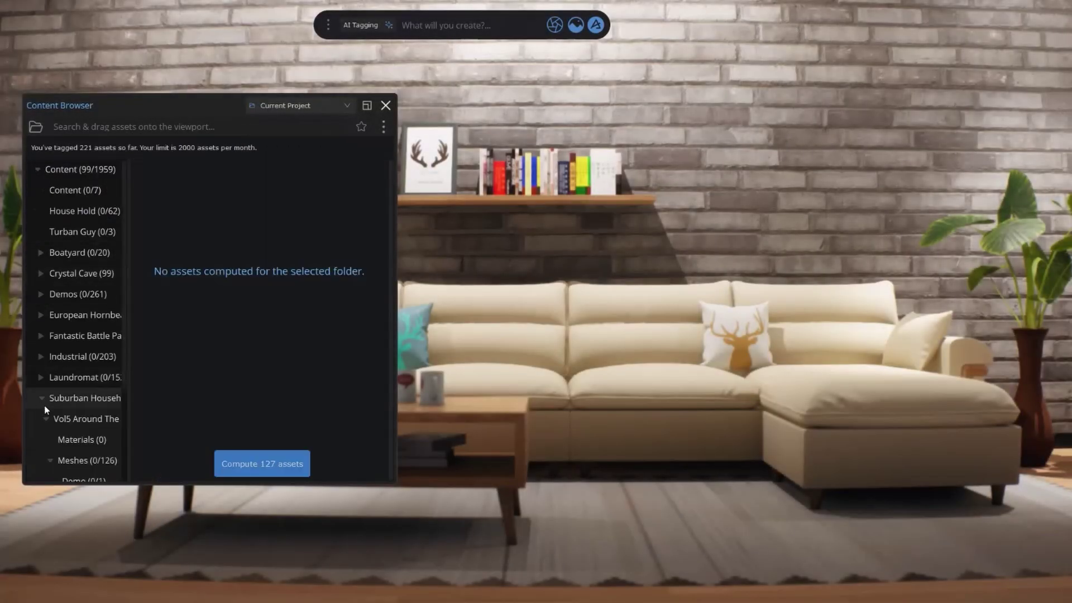
scroll(44, 405, down, 3)
click(85, 399)
click(260, 463)
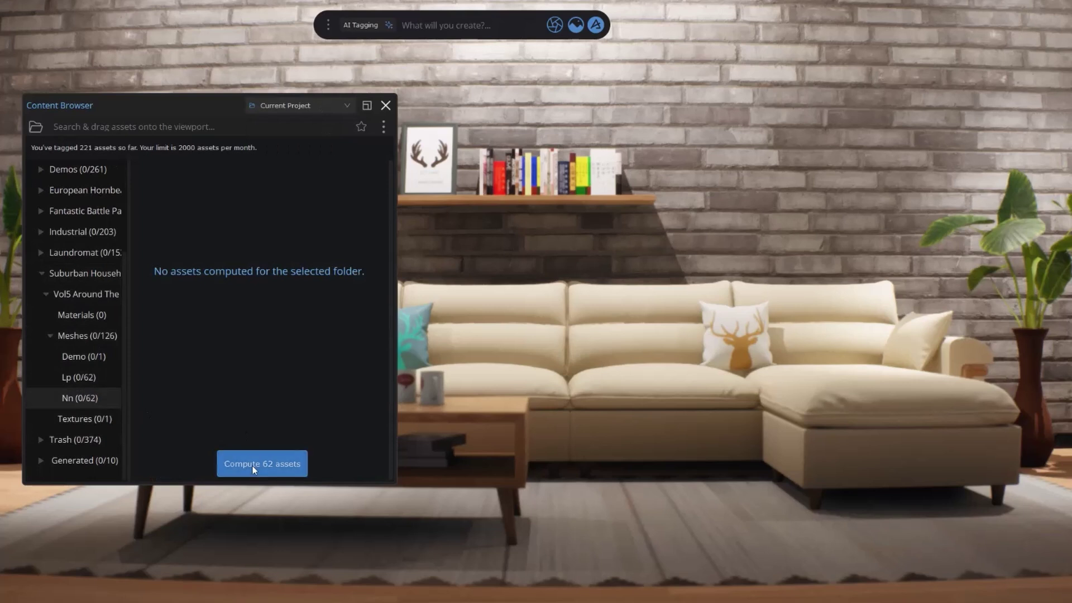
click(154, 309)
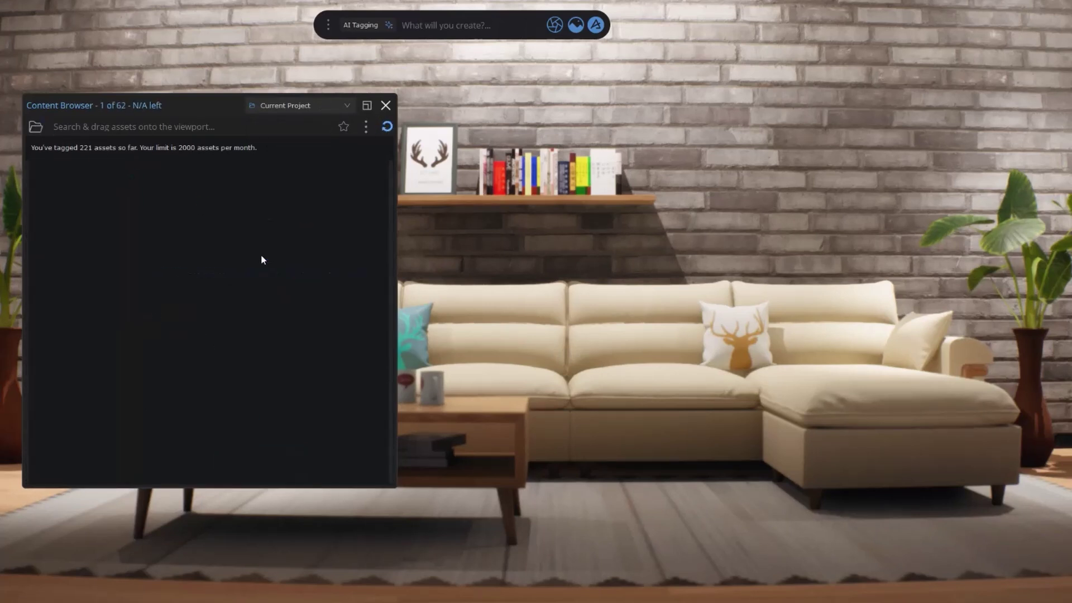
Search the project assets for "tissue" and place the tissue box on the coffee table
click(238, 127)
text(tissue)
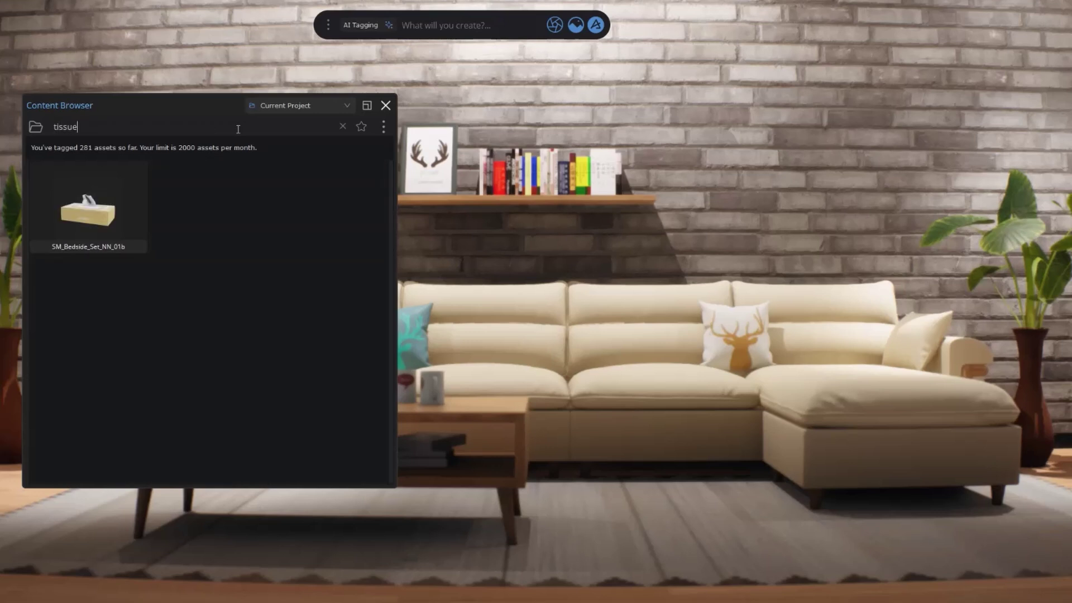
drag(120, 219, 613, 418)
drag(493, 409, 510, 396)
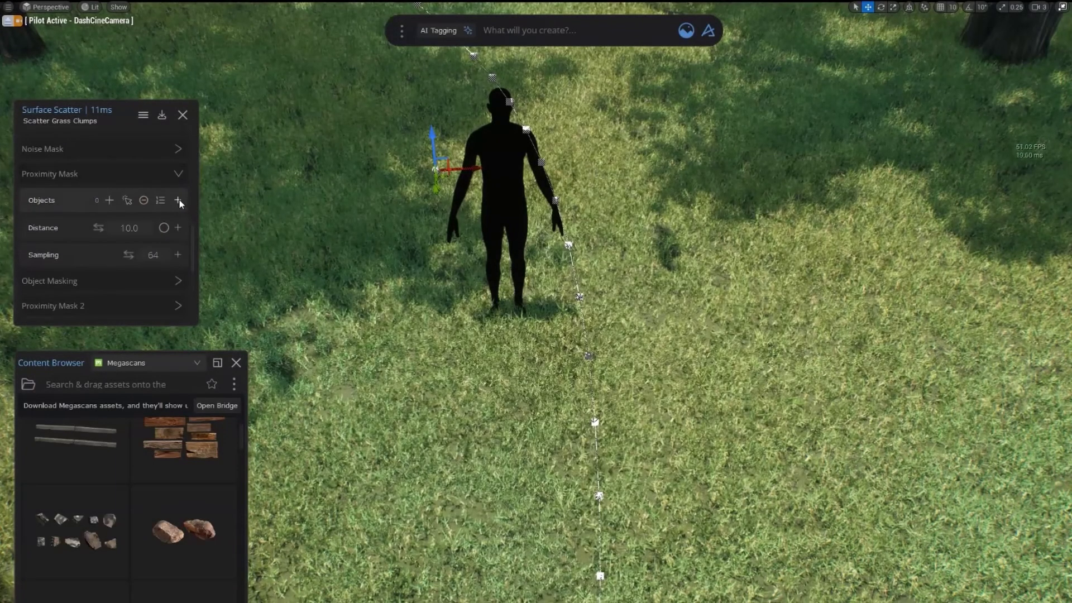
Drive the grass scatter's Proximity Mask with a new Path reference to the curve and a Distance reference set to 180
click(178, 200)
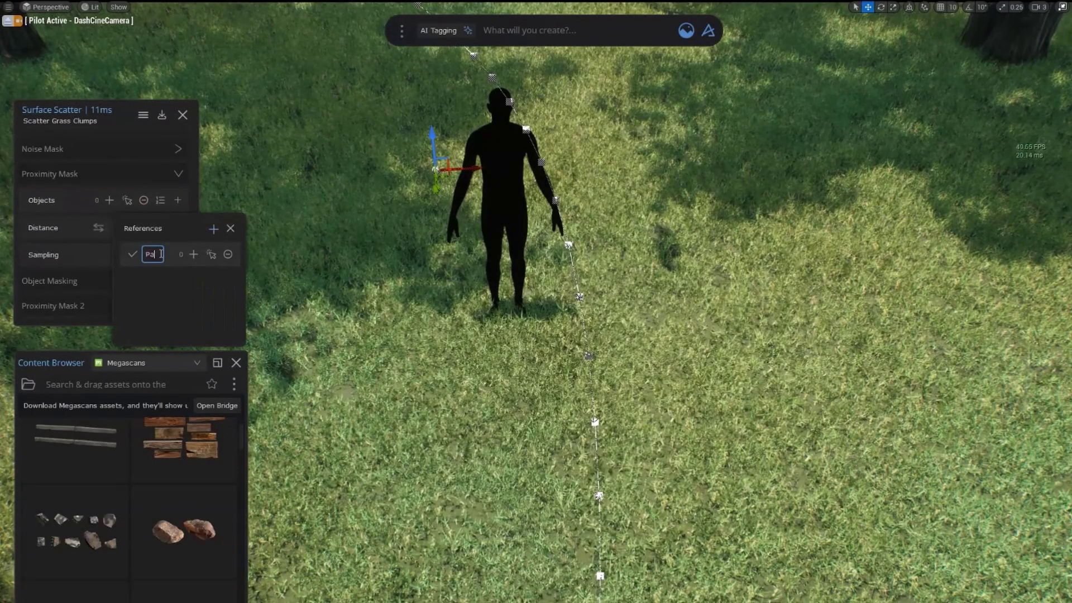
click(191, 255)
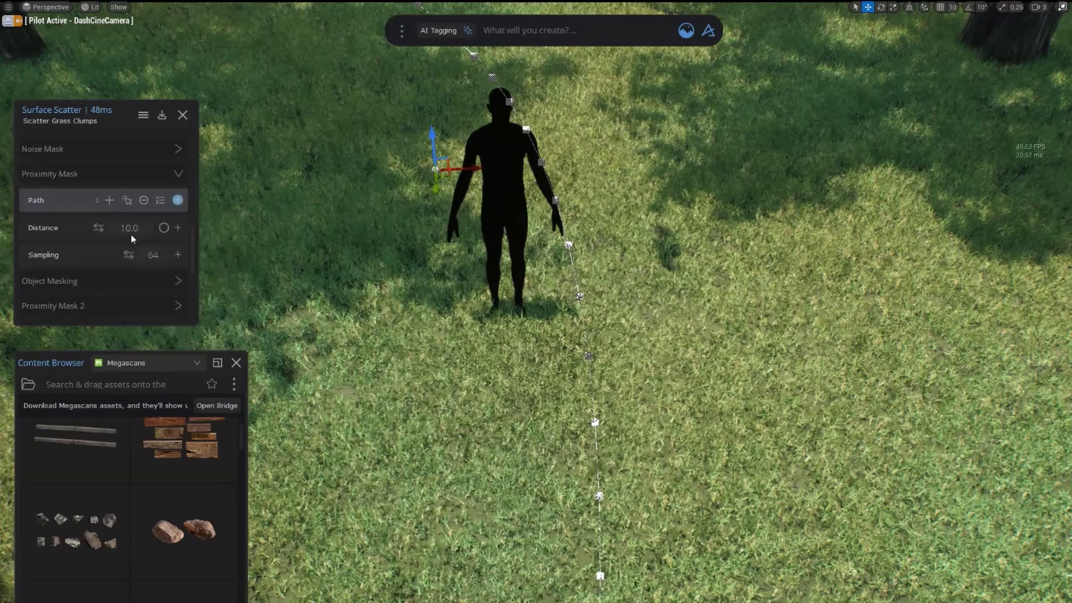
text(D)
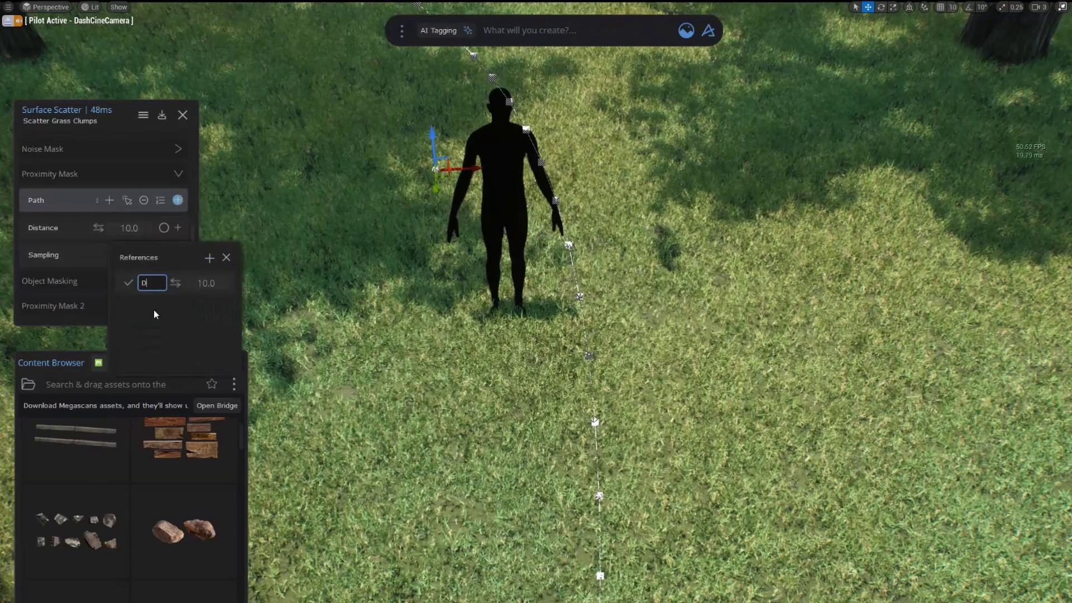
text(istance)
key(Return)
click(127, 283)
drag(176, 282, 270, 283)
click(226, 257)
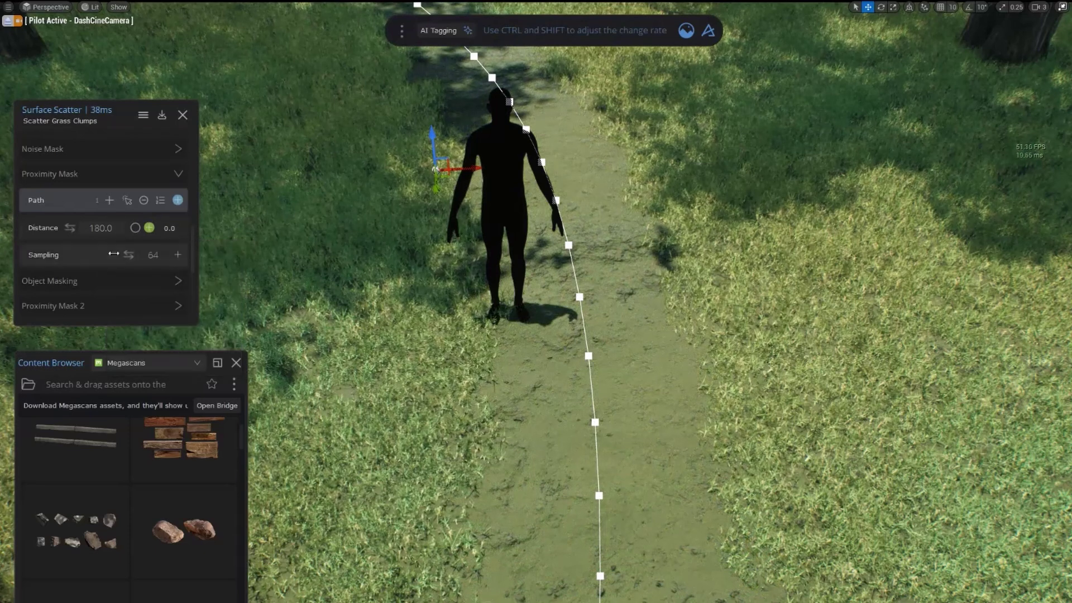
Collapse the grass Surface Scatter settings and create a Road Tool
double_click(108, 117)
click(629, 72)
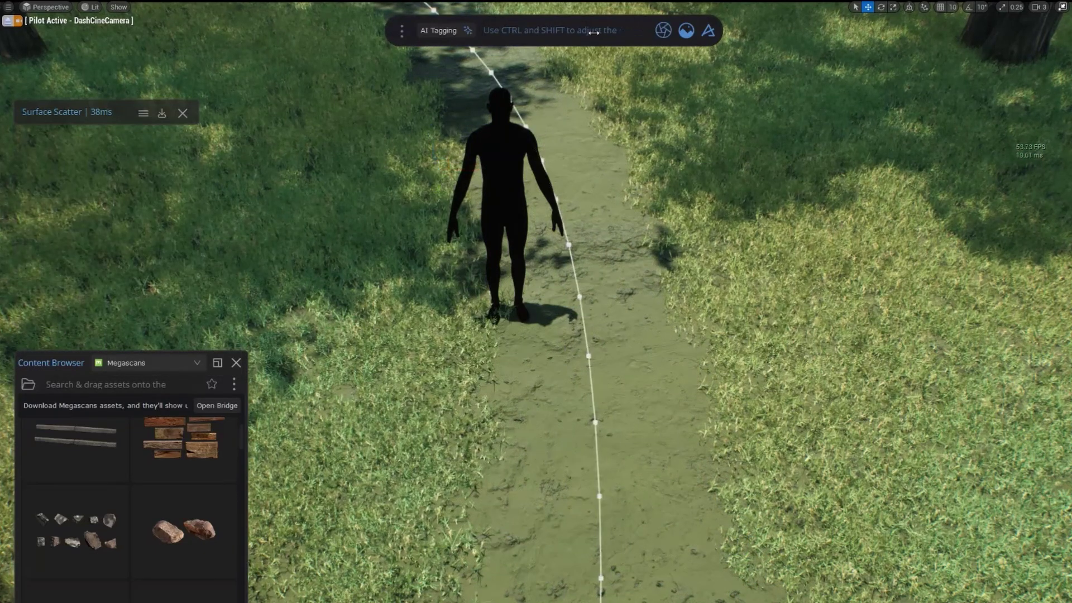
text(road)
click(499, 64)
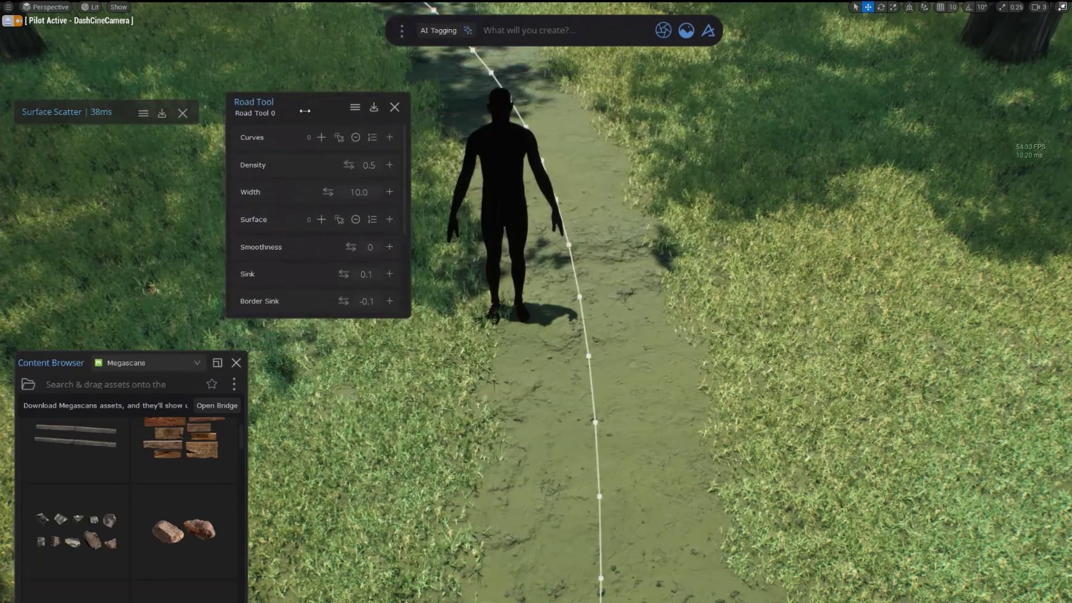
Link the road to the Path reference and its width to the Distance reference, and set that distance to 210
click(318, 192)
click(390, 192)
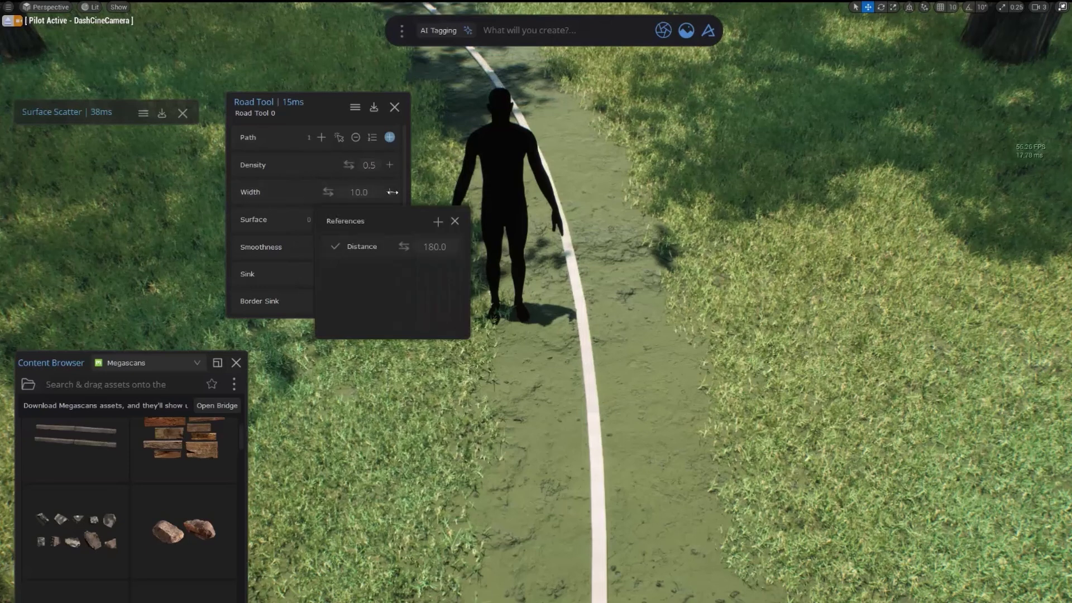
click(336, 246)
mouse_move(399, 249)
mouse_down()
mouse_move(447, 250)
mouse_move(415, 250)
mouse_up()
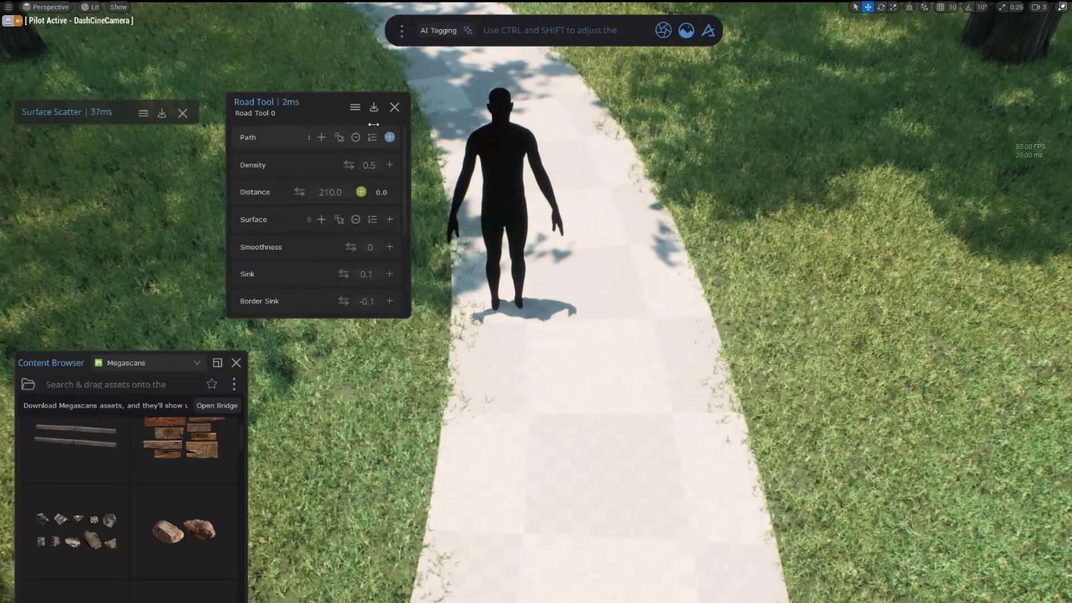
Adjust the distance offset in the grass scatter's Proximity Mask to shift the grass edge relative to the road
click(99, 112)
scroll(115, 218, down, 5)
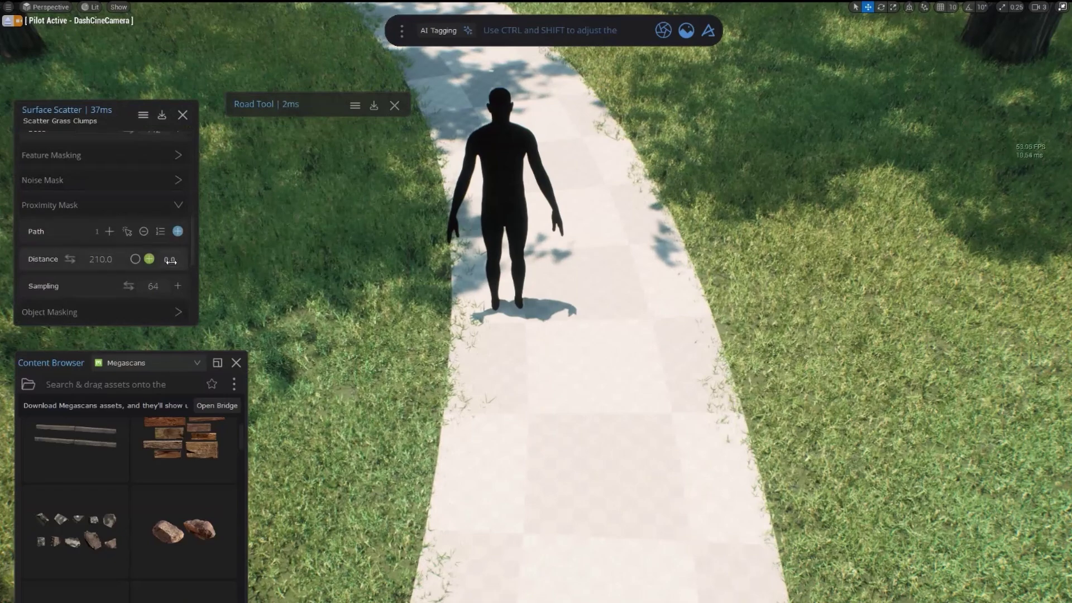
mouse_move(171, 261)
mouse_down()
mouse_move(200, 261)
mouse_move(188, 261)
mouse_up()
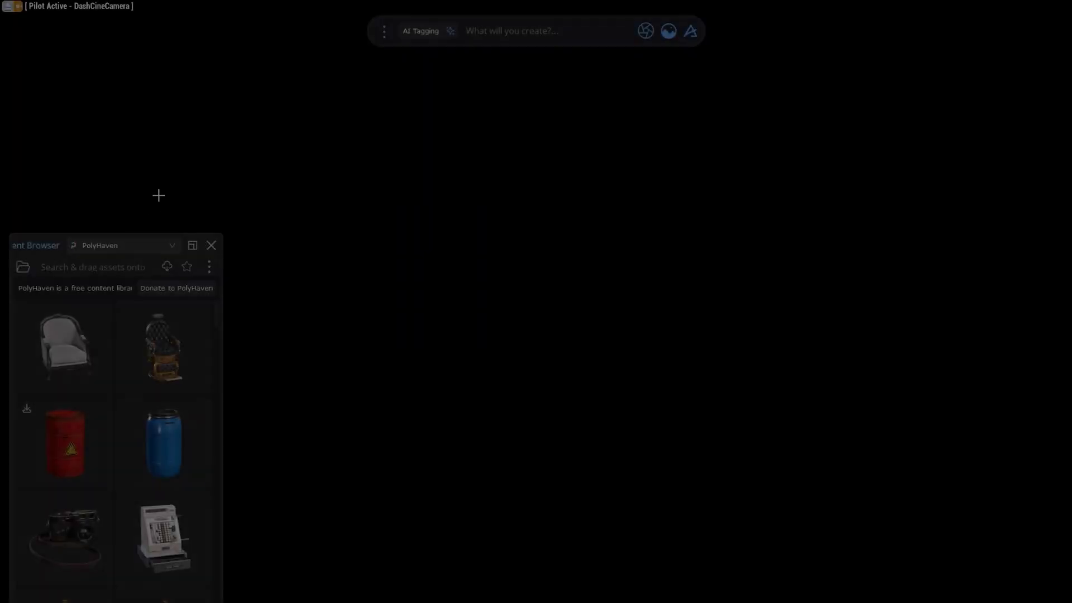
Switch the asset library to IES Library and place two IES lights along the living room's brick wall
click(136, 246)
click(133, 291)
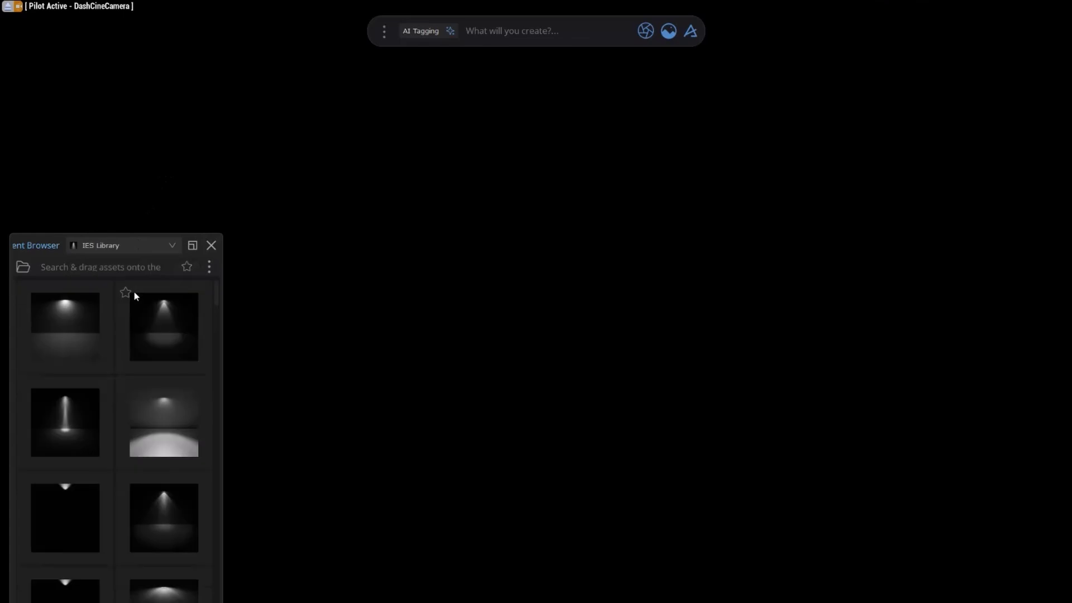
drag(133, 290, 145, 8)
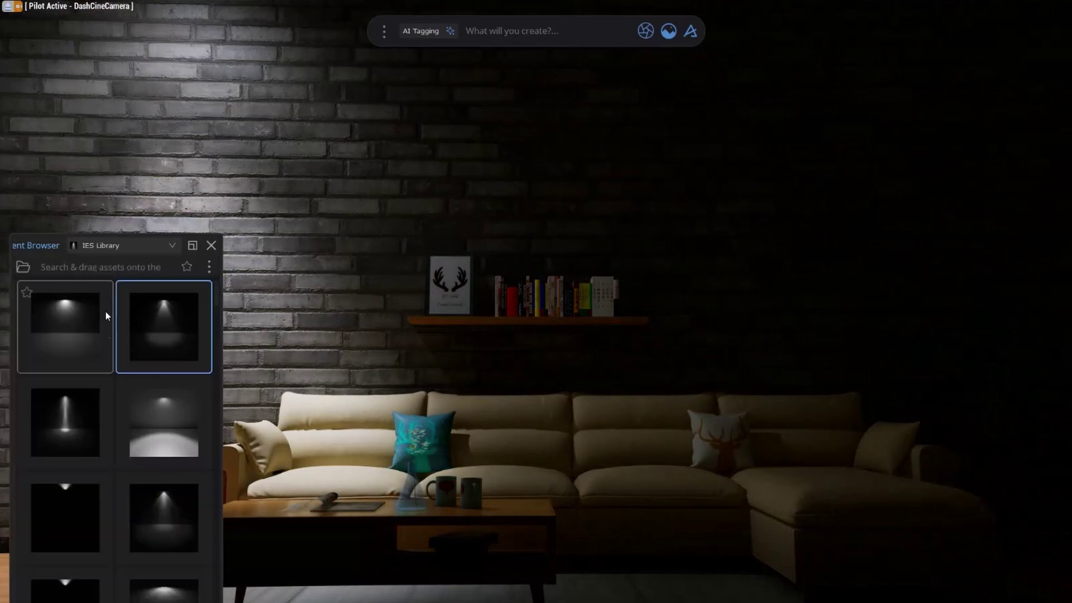
scroll(151, 505, down, 2)
drag(207, 389, 550, 5)
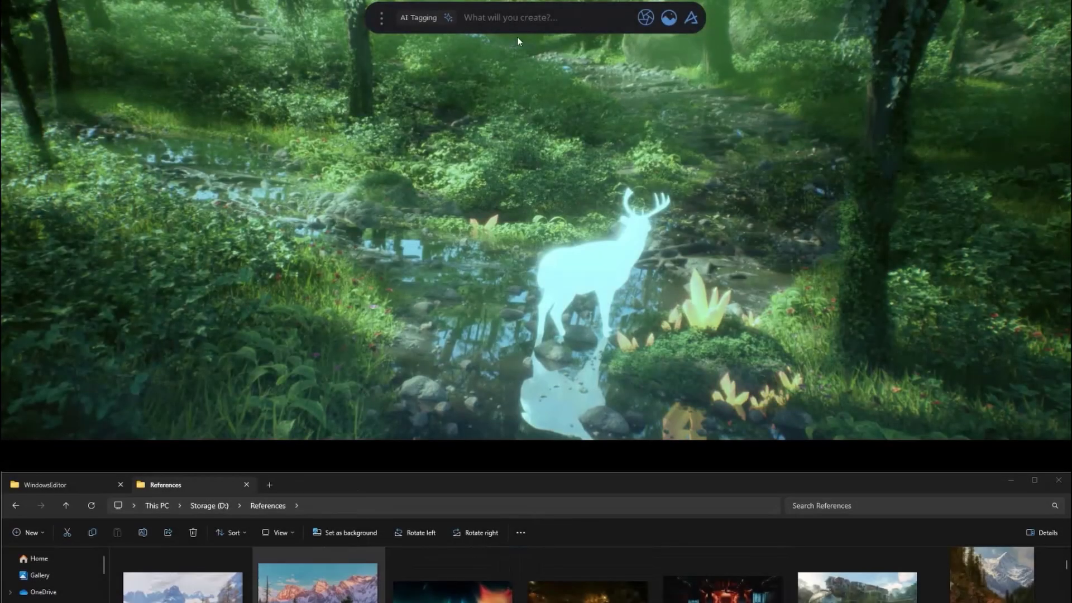
Undo the last colour grade and grade the forest scene from another image in the References folder
key(ctrl+z)
scroll(307, 587, down, 3)
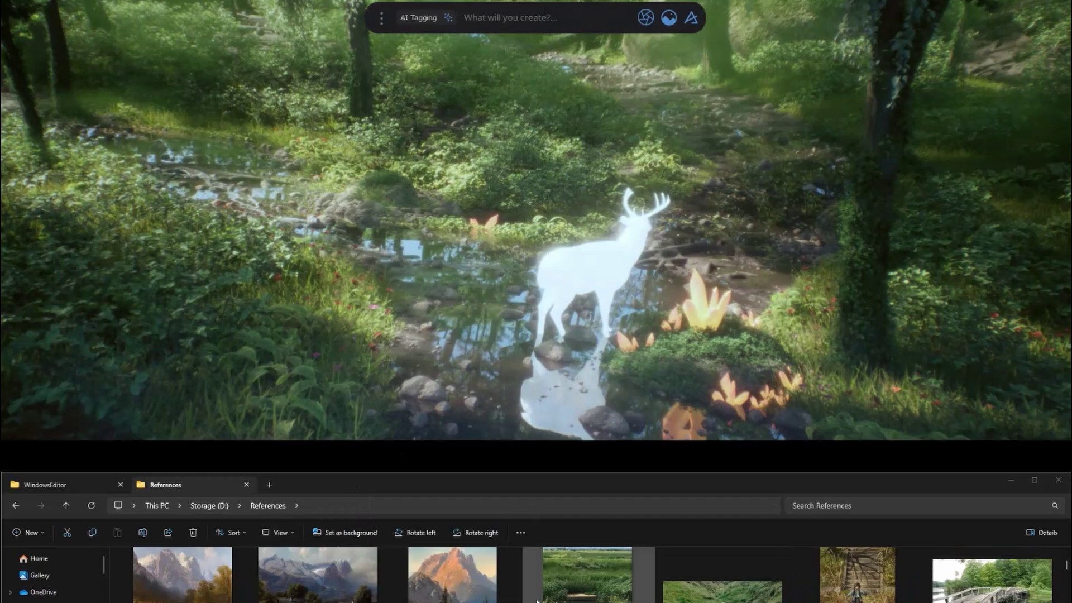
drag(591, 583, 605, 40)
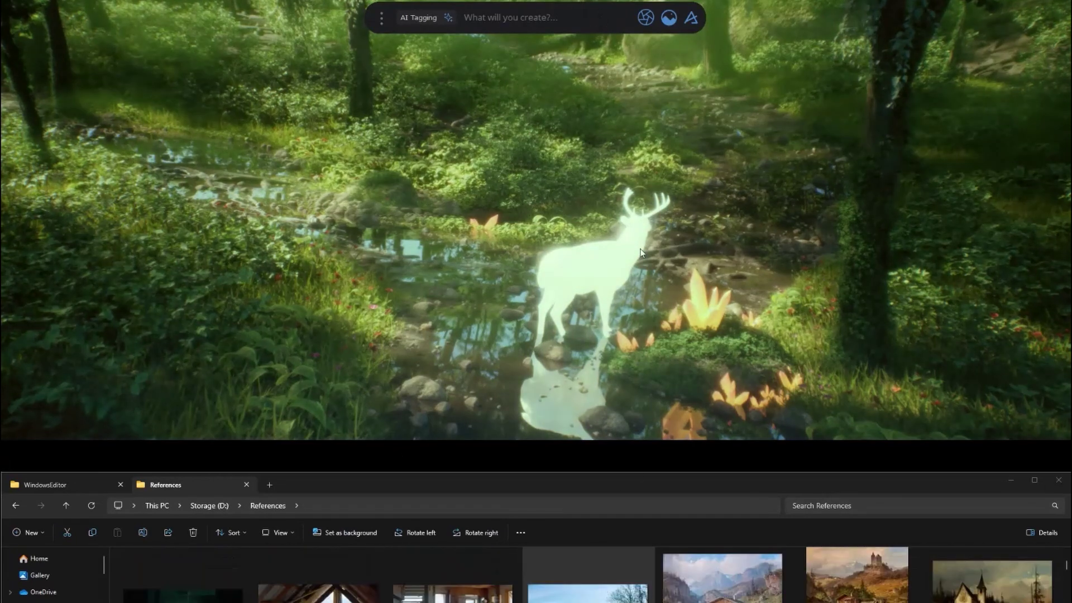
drag(563, 18, 564, 19)
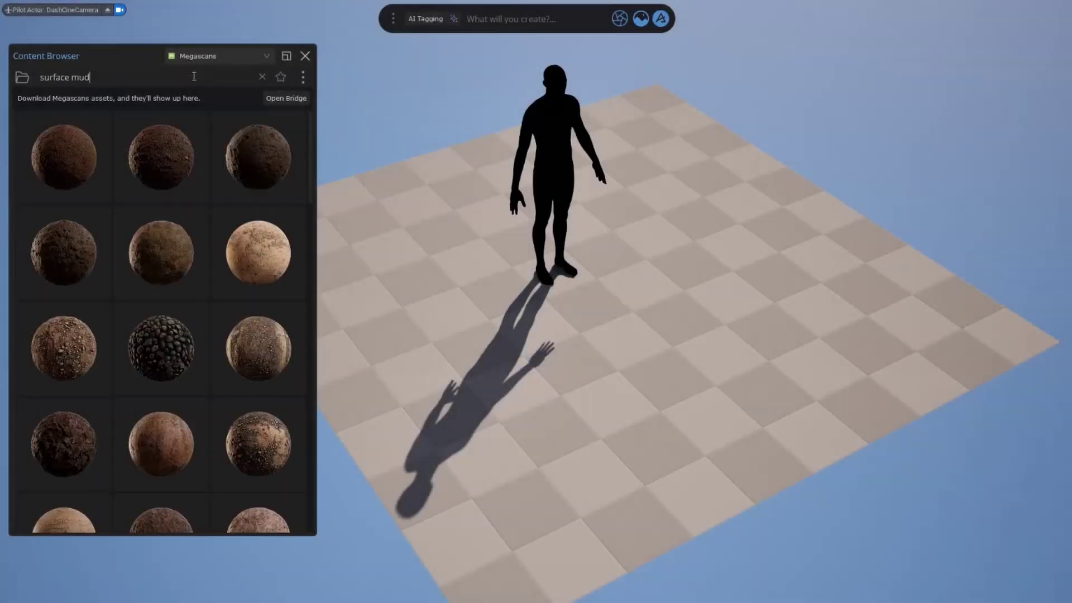
Apply the Megascans mud surface to the checkered floor as a blend material, with Height Contrast 2.0 and R Weight 0.48
ctrl+drag(261, 414, 649, 224)
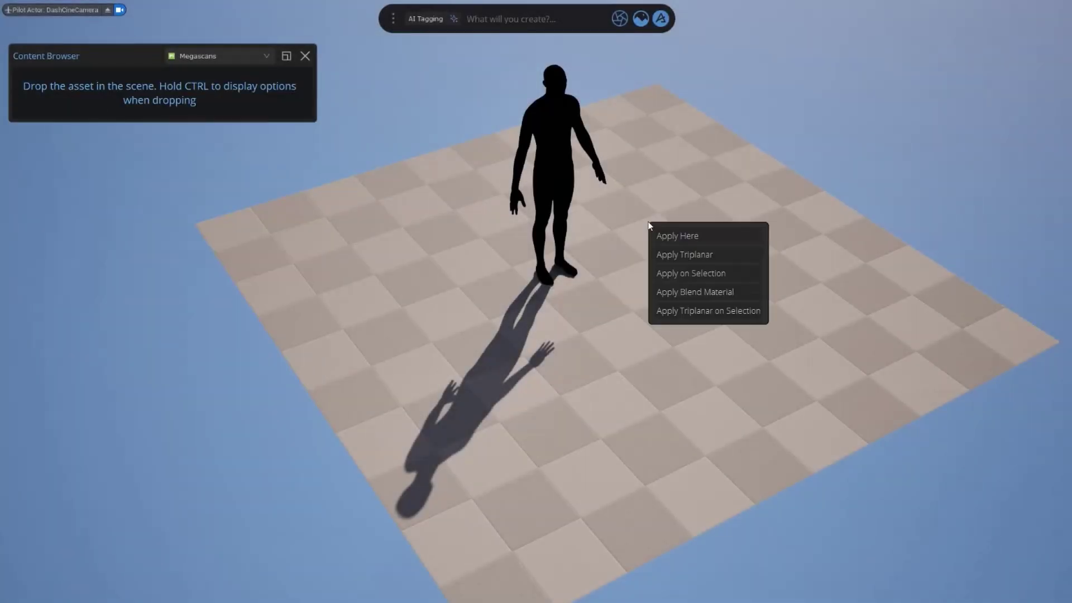
click(738, 291)
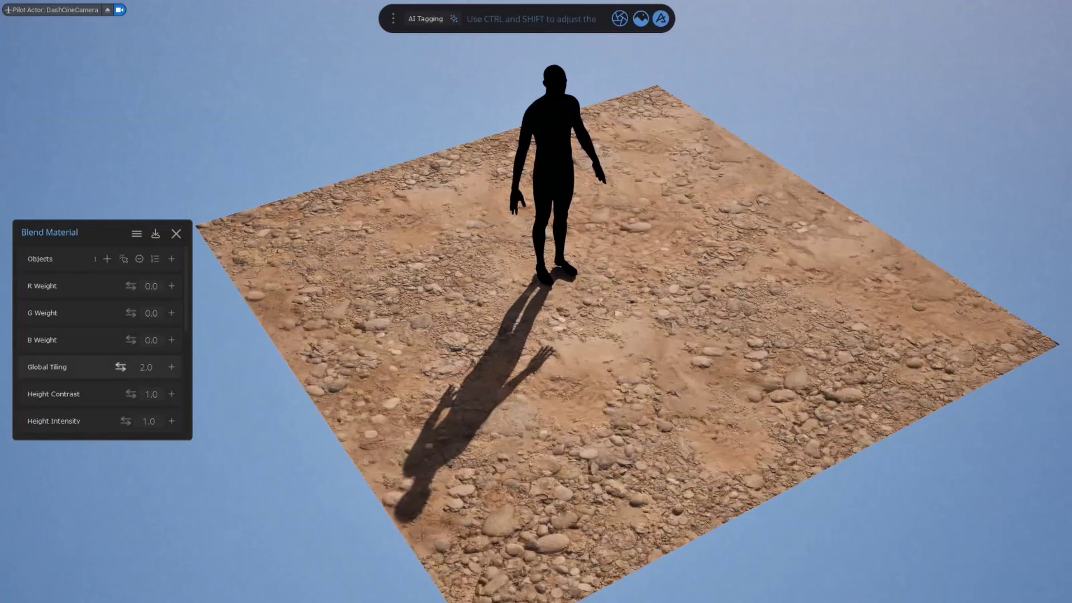
click(147, 396)
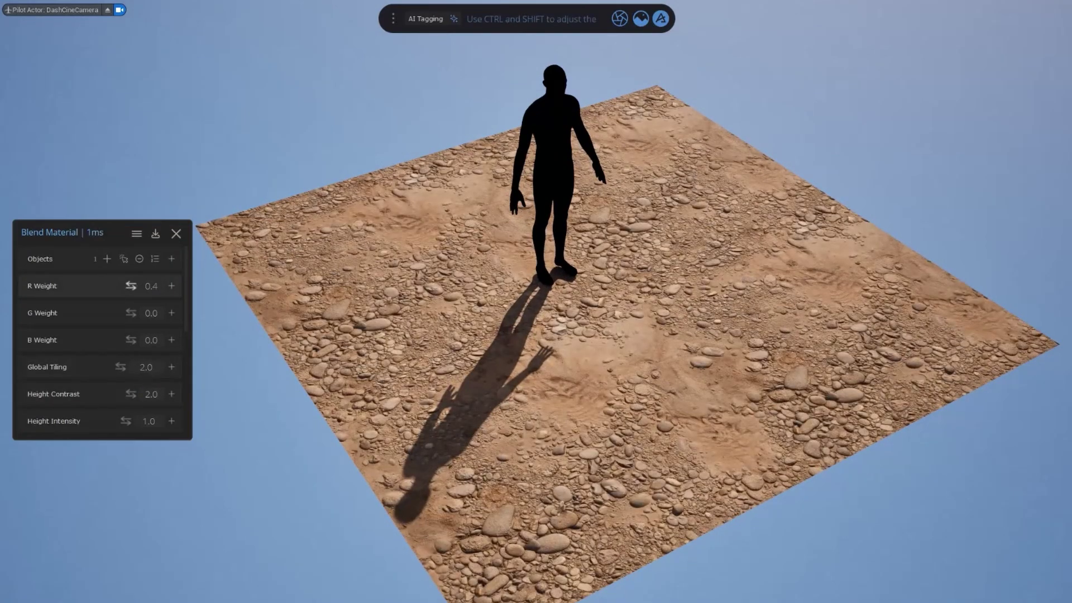
Raise R Contrast in the blend material's R Layer to about 1.6
scroll(86, 368, down, 3)
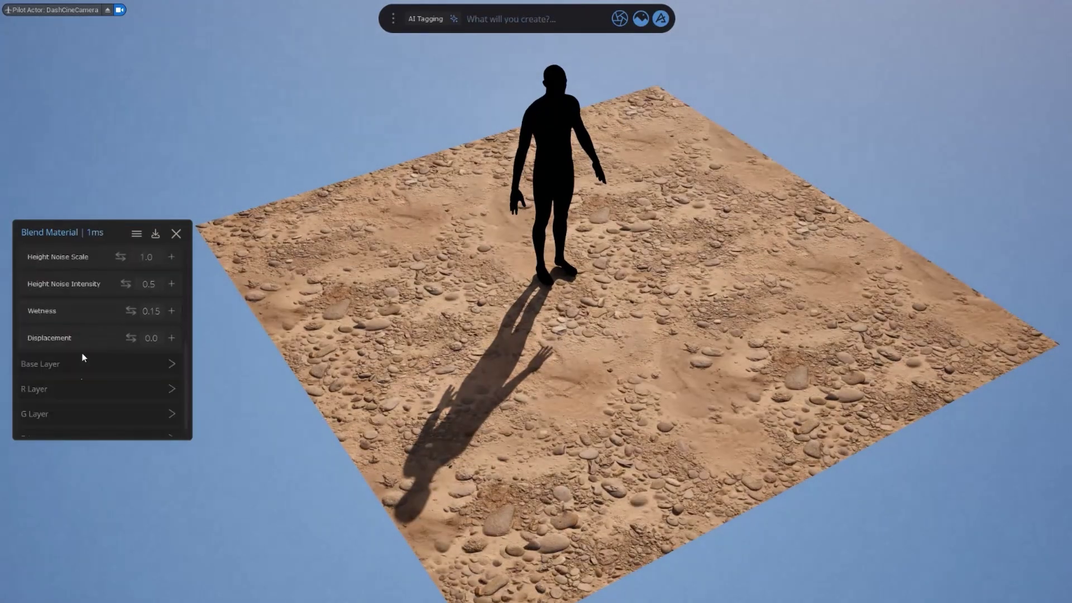
click(83, 386)
scroll(92, 389, down, 3)
drag(131, 421, 159, 421)
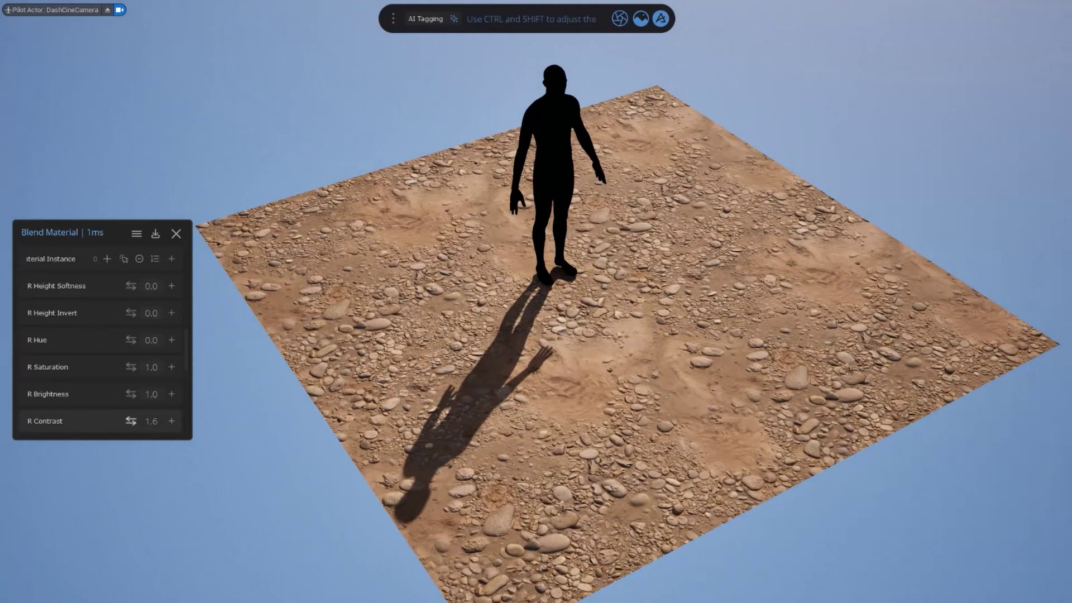
scroll(84, 385, up, 3)
click(79, 371)
Raise the blend material's G Weight and set G Height Invert to 1.0 in its G Layer
scroll(81, 365, up, 5)
mouse_move(131, 313)
mouse_down()
mouse_move(173, 312)
mouse_move(151, 312)
mouse_up()
scroll(91, 316, down, 4)
click(73, 397)
scroll(62, 357, down, 2)
drag(132, 386, 187, 385)
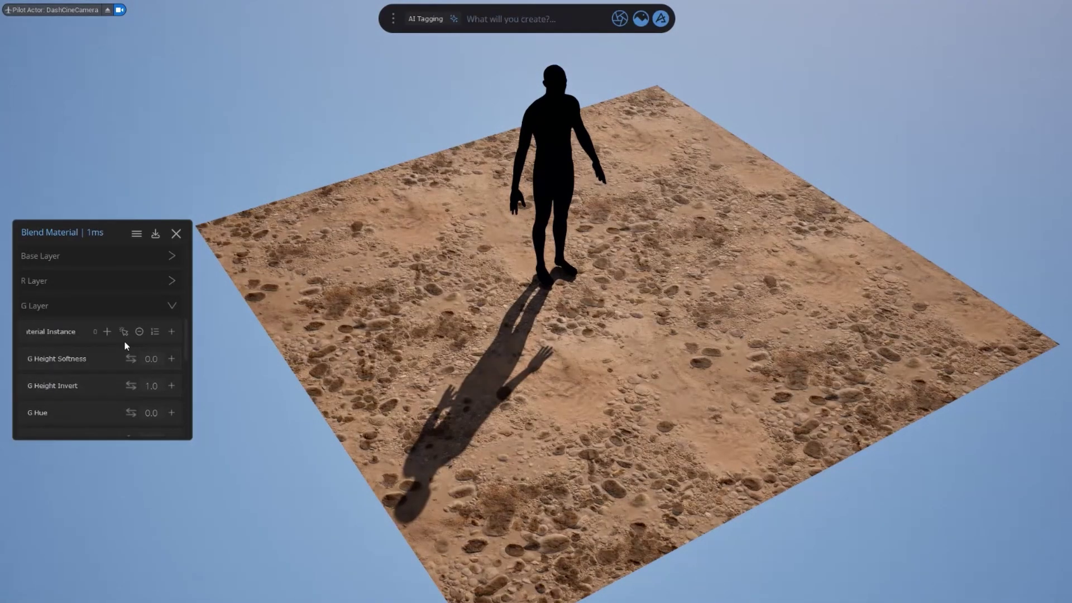
click(118, 305)
Set G Weight to 0.51 and B Weight to 0.25, with G Normal Blend at 0.0 and G Albedo Blend reduced
scroll(120, 306, up, 4)
drag(131, 313, 134, 313)
scroll(98, 342, down, 8)
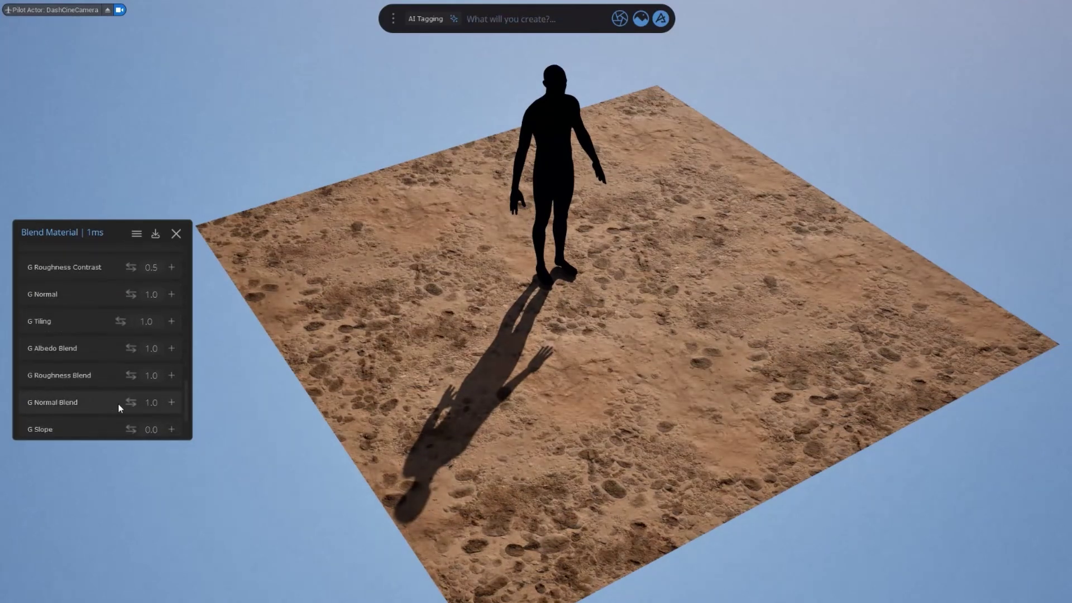
click(130, 348)
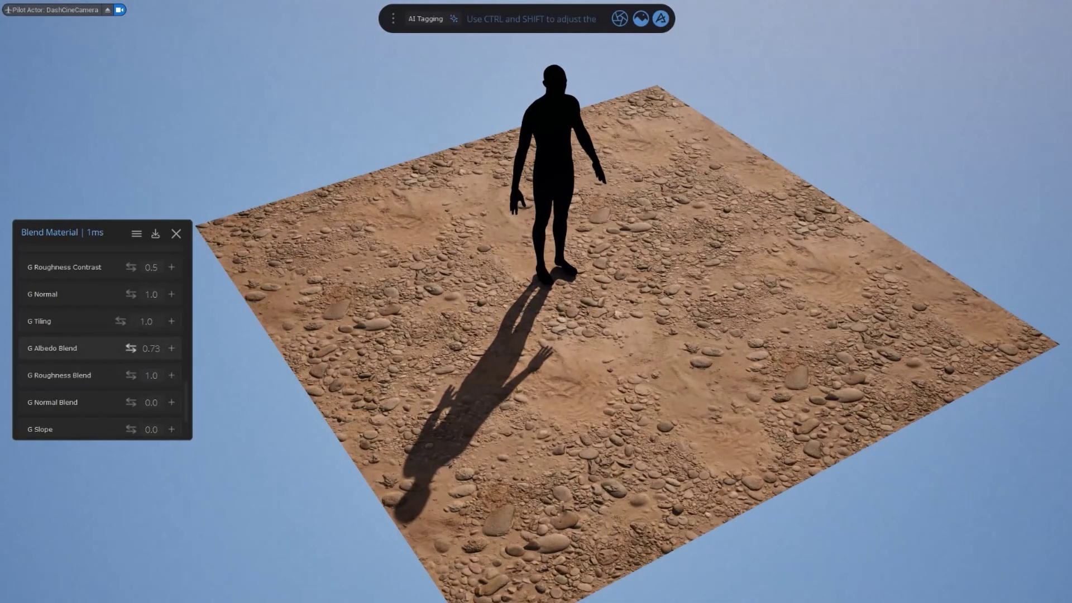
scroll(84, 363, up, 8)
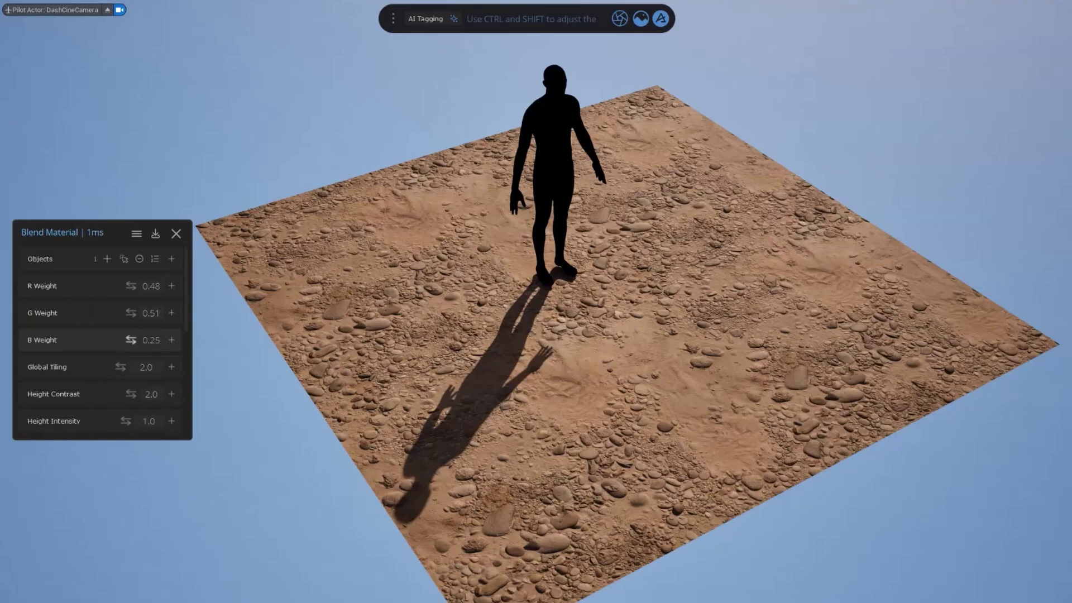
click(131, 339)
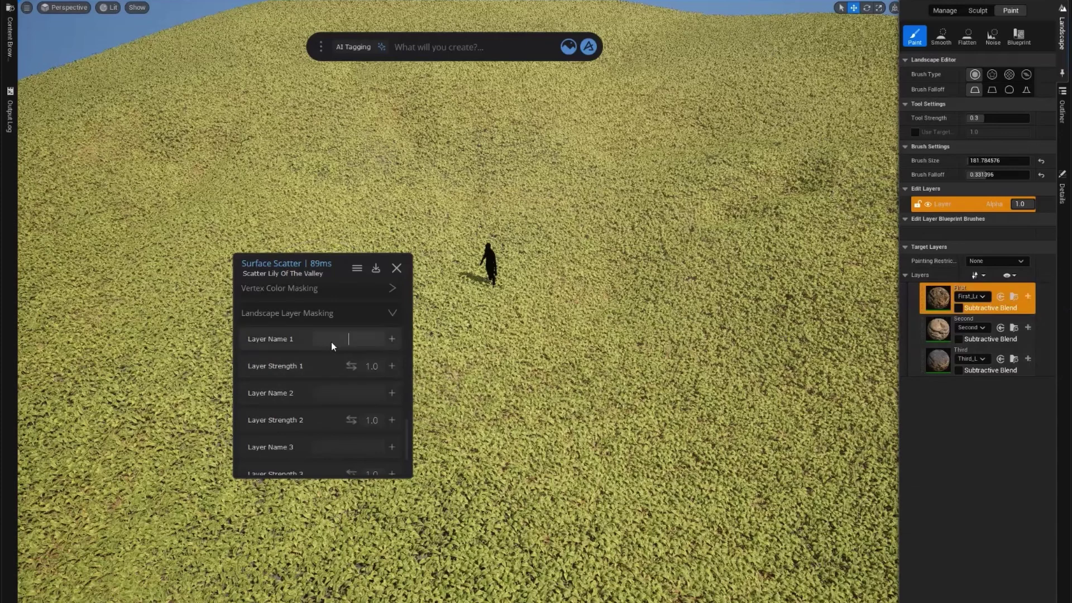
Mask the Lily of the Valley scatter by the landscape layer First, then replace Layer Name 1 with Second
text(First)
key(Return)
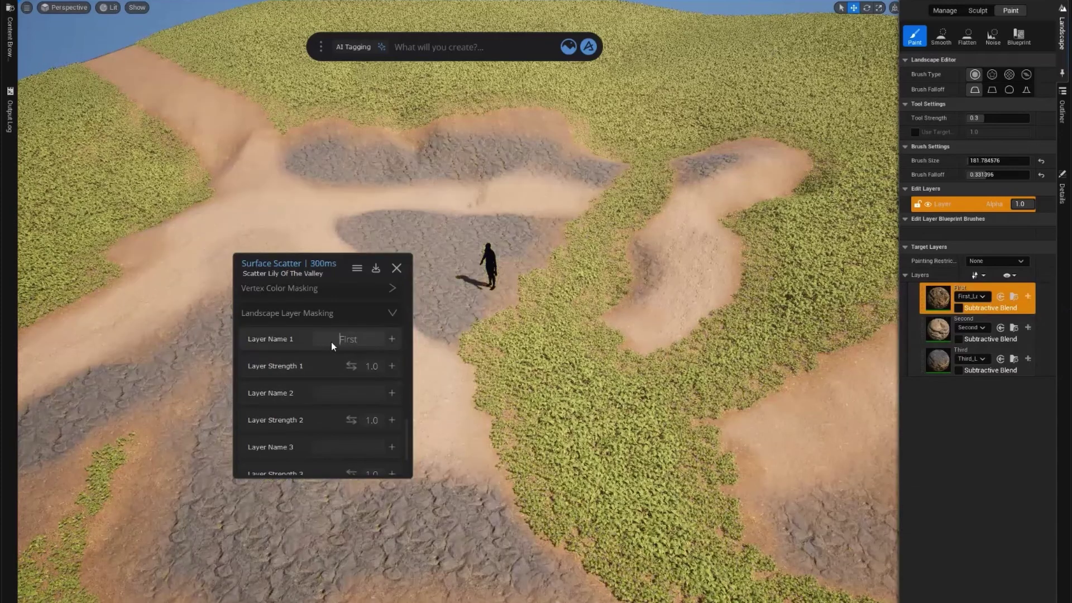
text(Second)
key(Return)
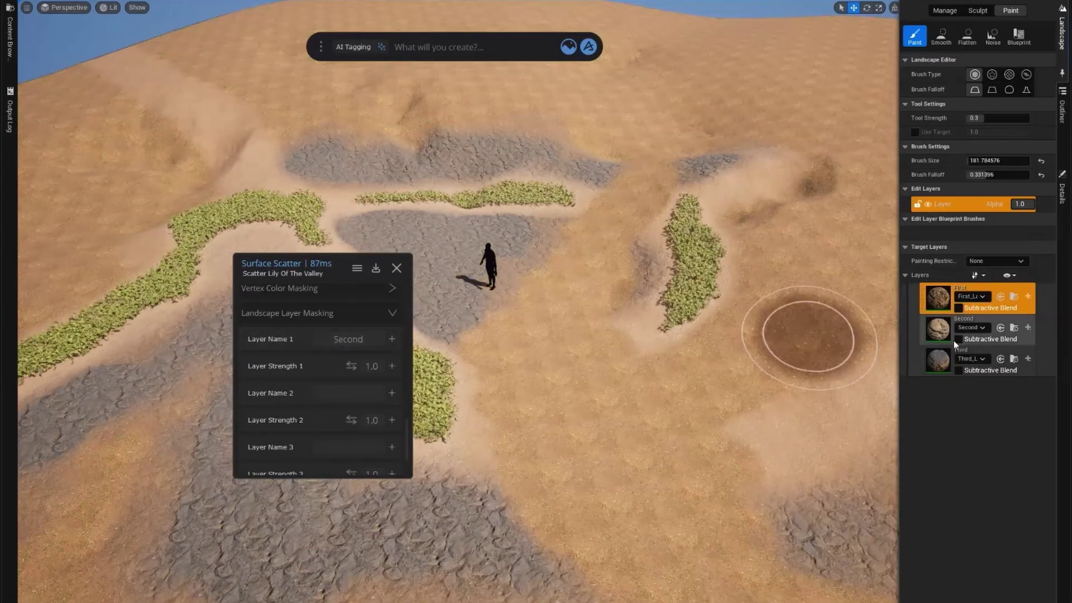
Paint a landscape layer stroke across the sandy terrain around the masked Lily of the Valley scatter
mouse_move(661, 363)
mouse_down()
mouse_move(657, 461)
mouse_move(932, 222)
mouse_move(918, 99)
mouse_move(927, 173)
mouse_move(902, 304)
mouse_move(921, 335)
mouse_up()
click(93, 1)
click(94, 5)
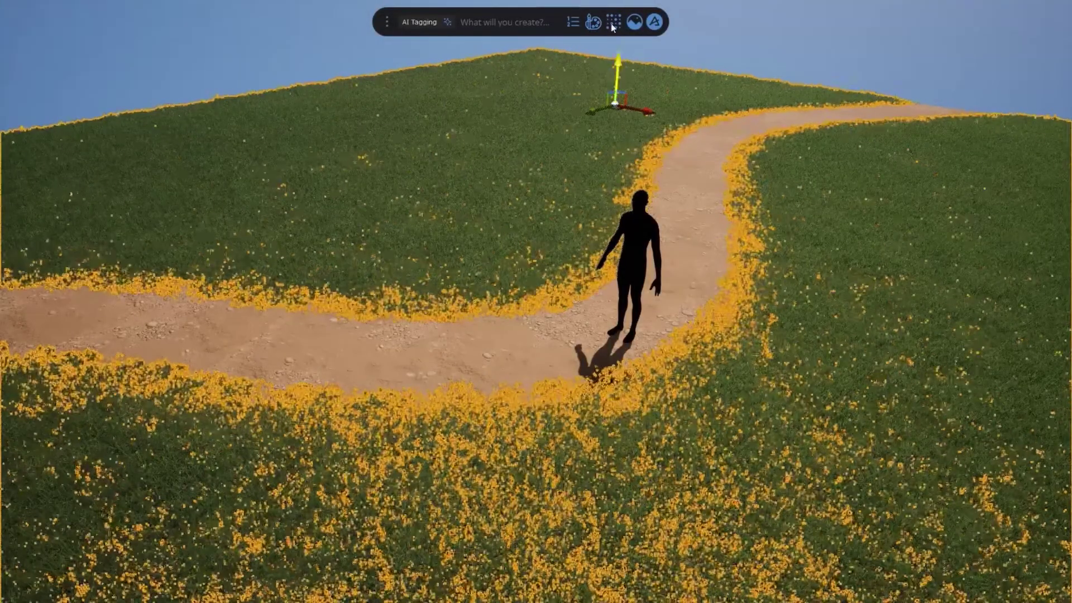
Add an enabled Instance Variation to the grass scatter and set its color variation Noise Scale to 0.5
click(611, 22)
click(240, 221)
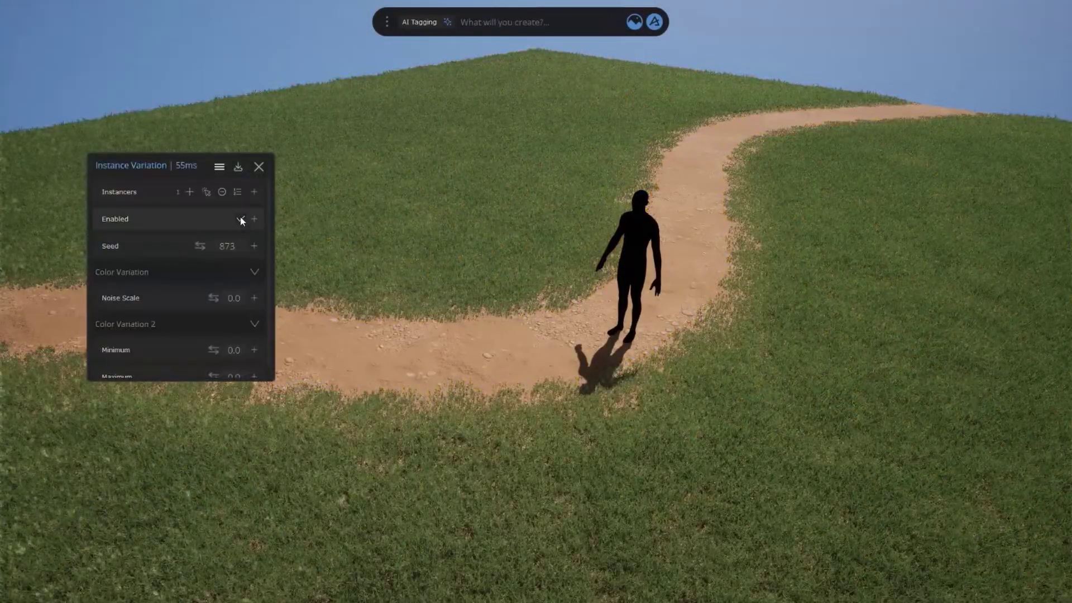
drag(213, 298, 227, 298)
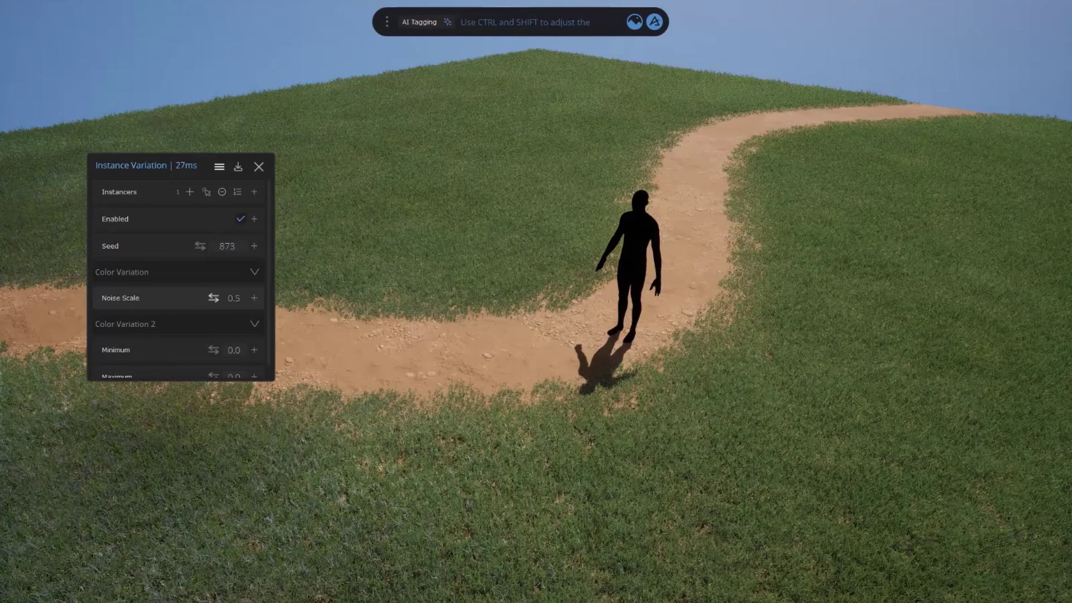
click(258, 167)
Edit the grass material's color variation, setting Saturation - Var 1 to 1.8 and raising Brightness - Var 1
click(413, 158)
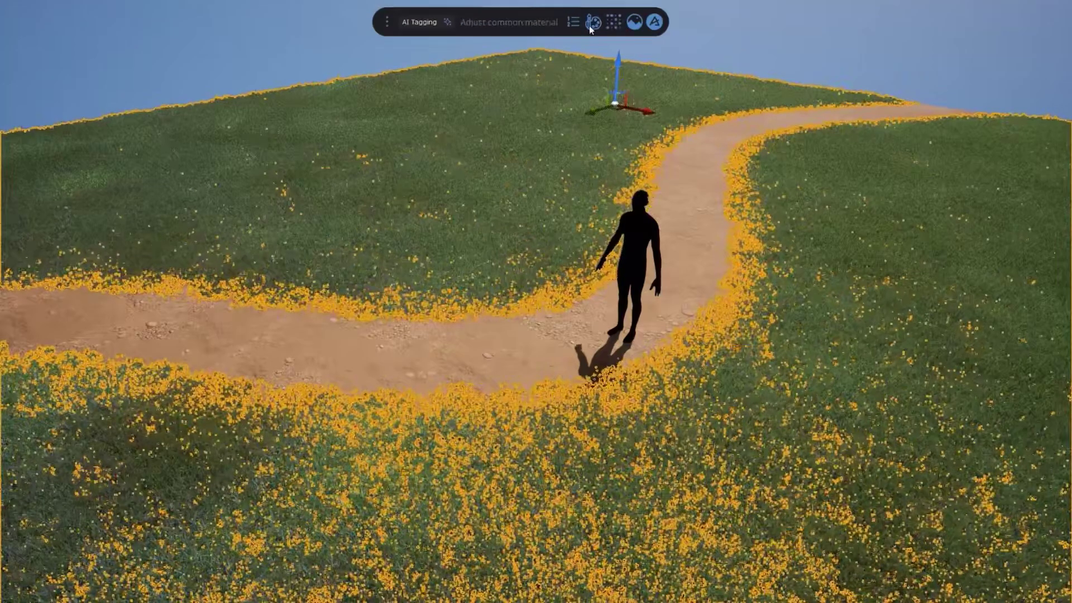
click(592, 22)
scroll(186, 326, down, 5)
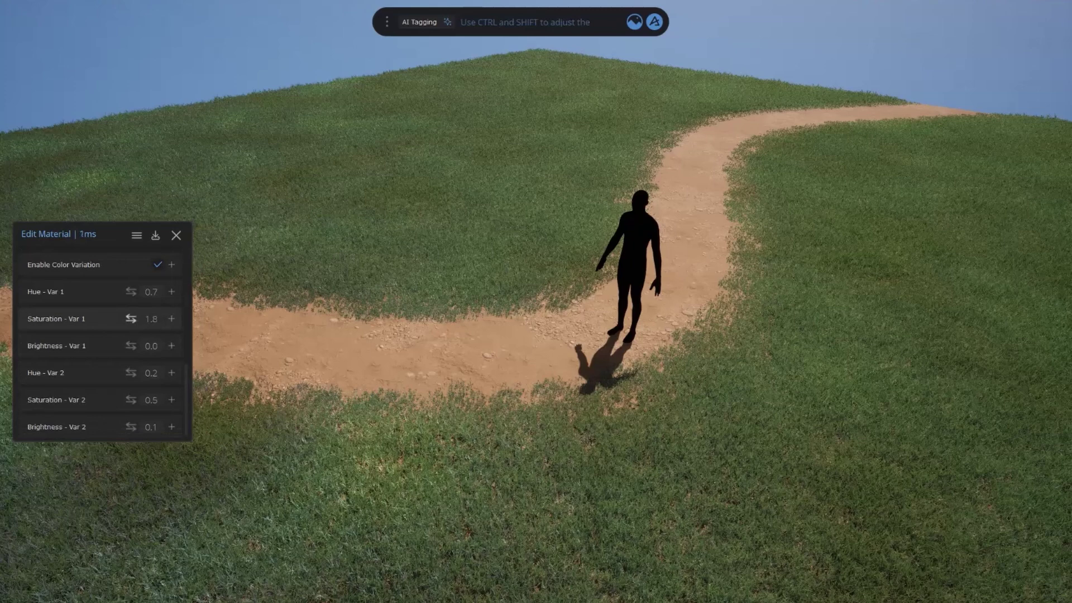
drag(130, 345, 147, 346)
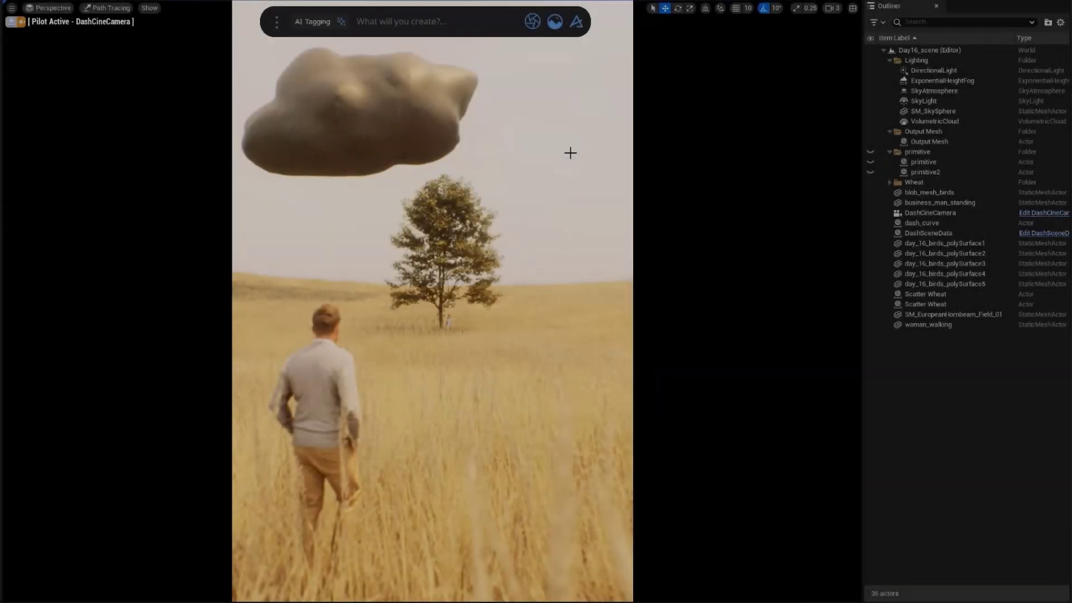
Create a Volume Scatter for the cloud-shaped blob_mesh_birds and move its settings clear of the camera view
click(454, 20)
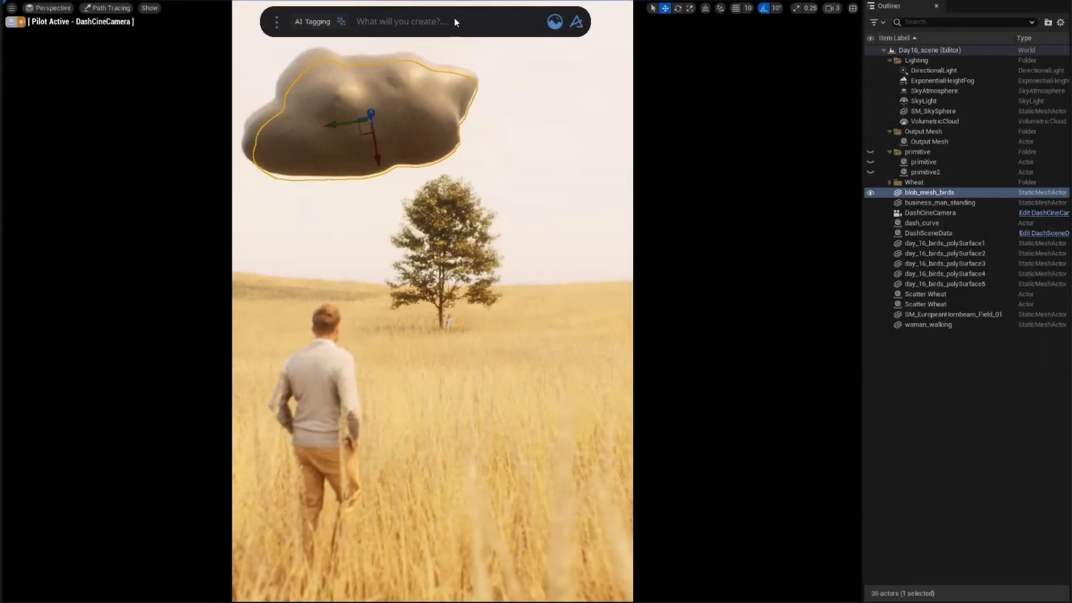
text(volume)
key(Down)
key(Return)
drag(382, 75, 129, 83)
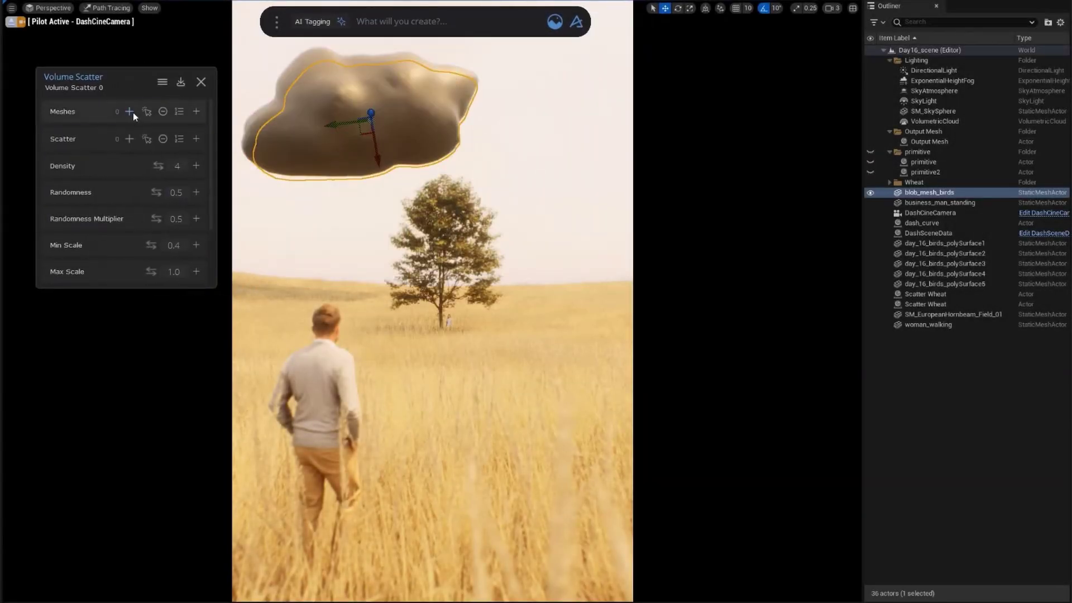
Fill the blob mesh volume with day_16_birds_polySurface1 to 5 as scatter objects and hide blob_mesh_birds
click(129, 111)
click(964, 244)
shift+click(944, 283)
click(386, 132)
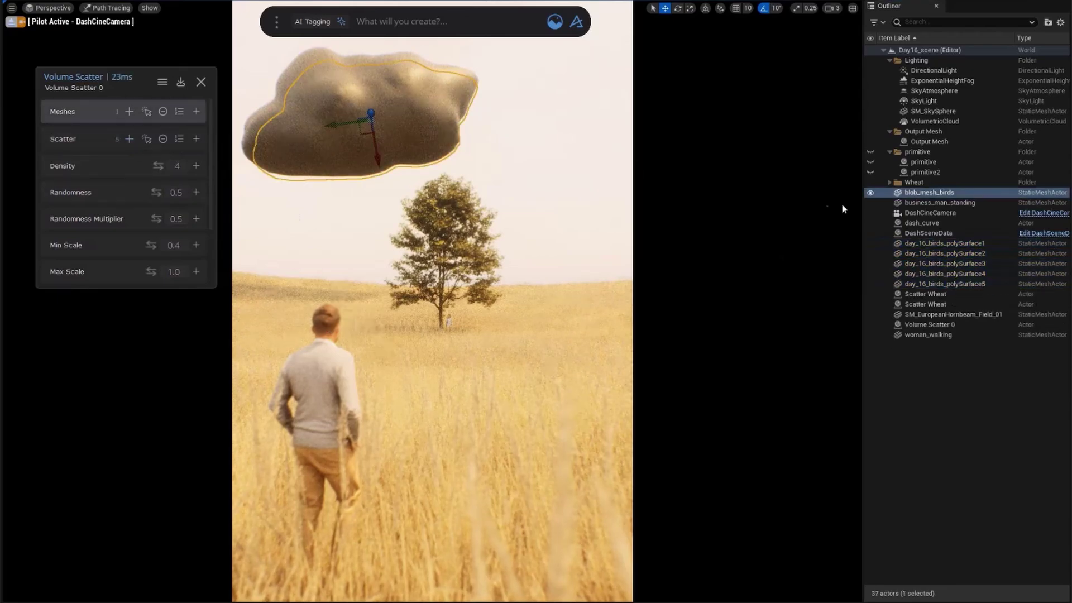
click(870, 192)
click(423, 143)
Thin out and enlarge the scattered birds with Density 2, Min Scale 4.2 and a higher Max Scale
drag(152, 245, 249, 245)
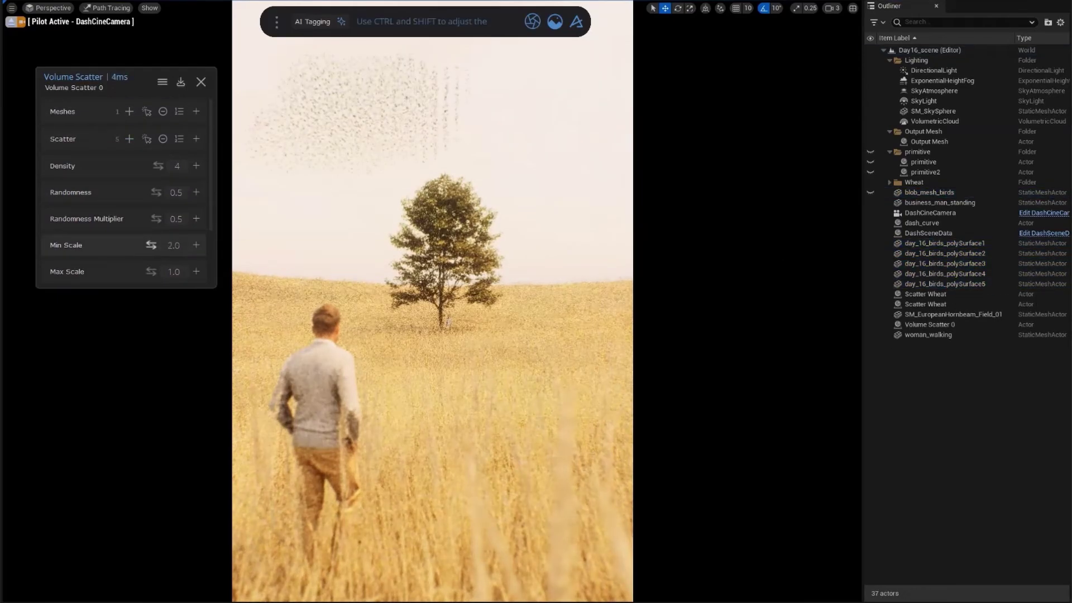
drag(159, 165, 140, 166)
drag(151, 272, 212, 271)
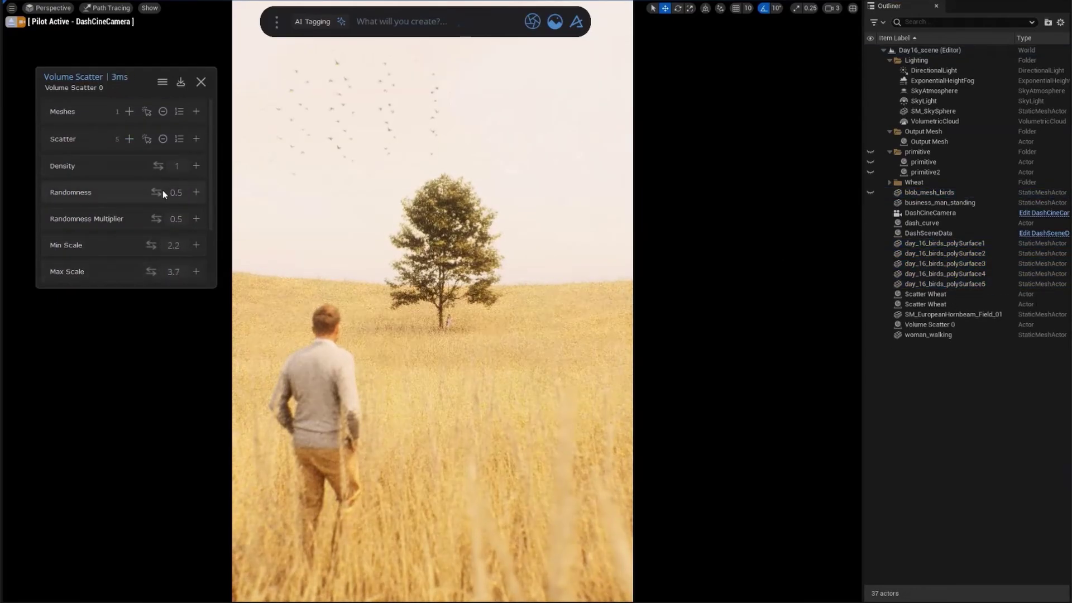
drag(158, 166, 164, 166)
drag(152, 245, 260, 245)
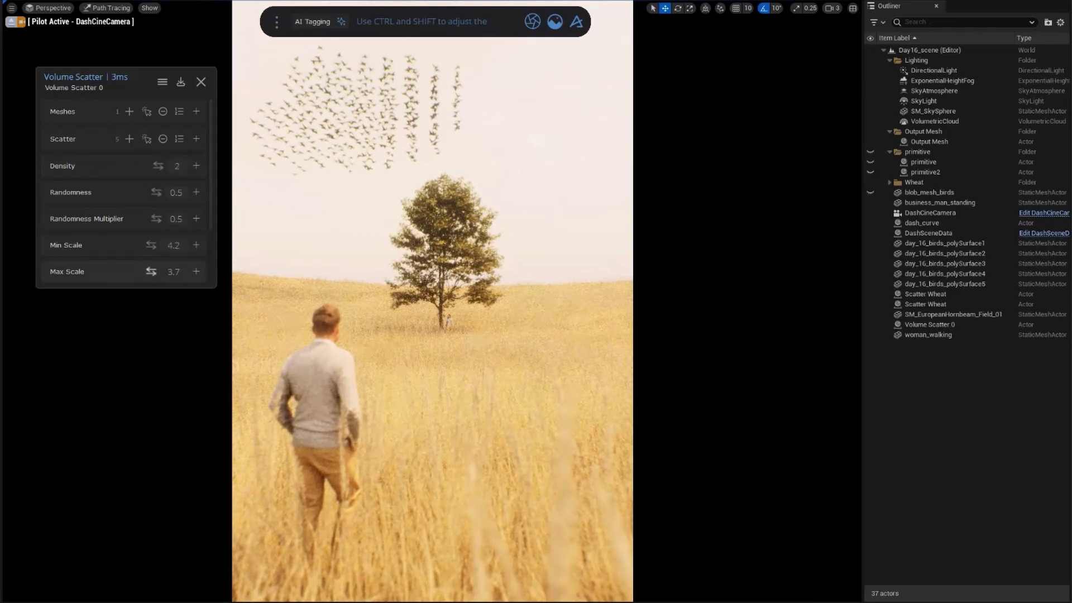
drag(151, 272, 288, 272)
scroll(124, 250, down, 6)
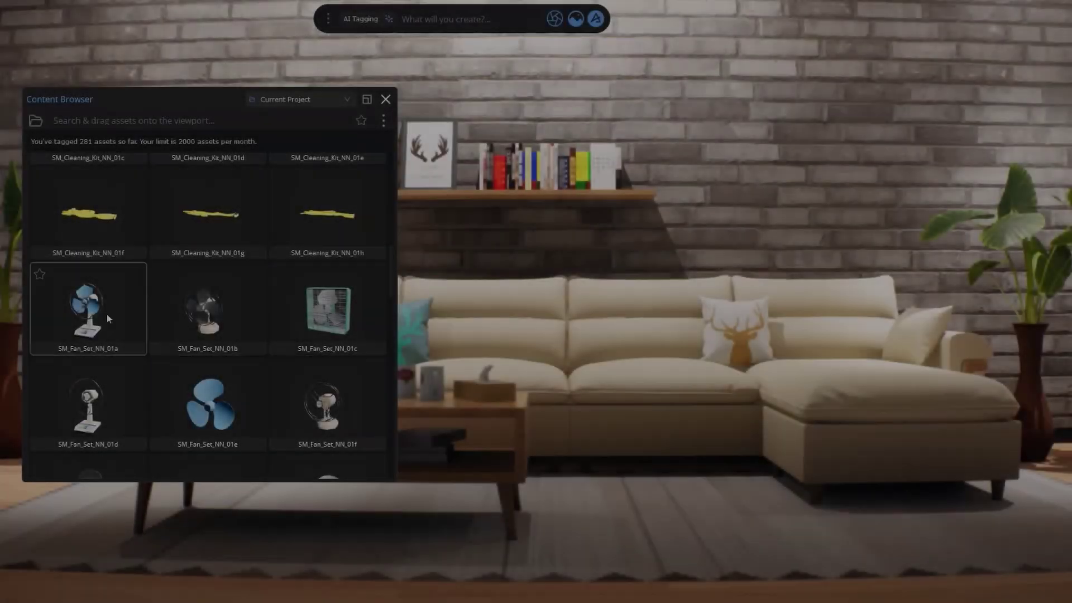
Add the tag "whoosh" to the six fan assets SM_Fan_Set_NN_01a to 01f in one batch tag edit
ctrl+click(86, 304)
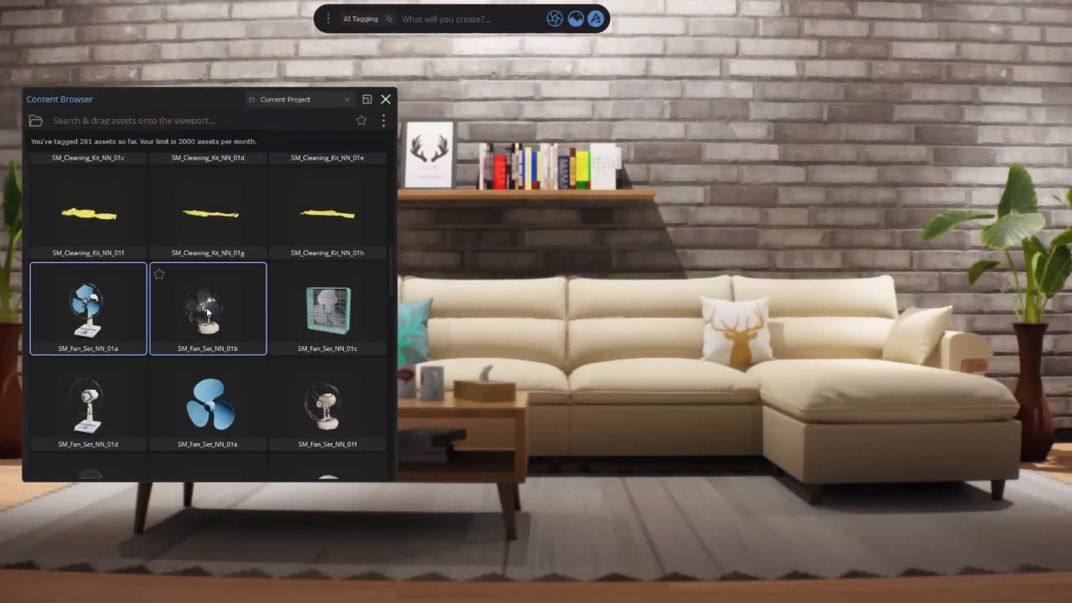
ctrl+click(206, 304)
ctrl+click(327, 304)
ctrl+click(327, 402)
ctrl+click(207, 402)
ctrl+click(70, 403)
right_click(188, 311)
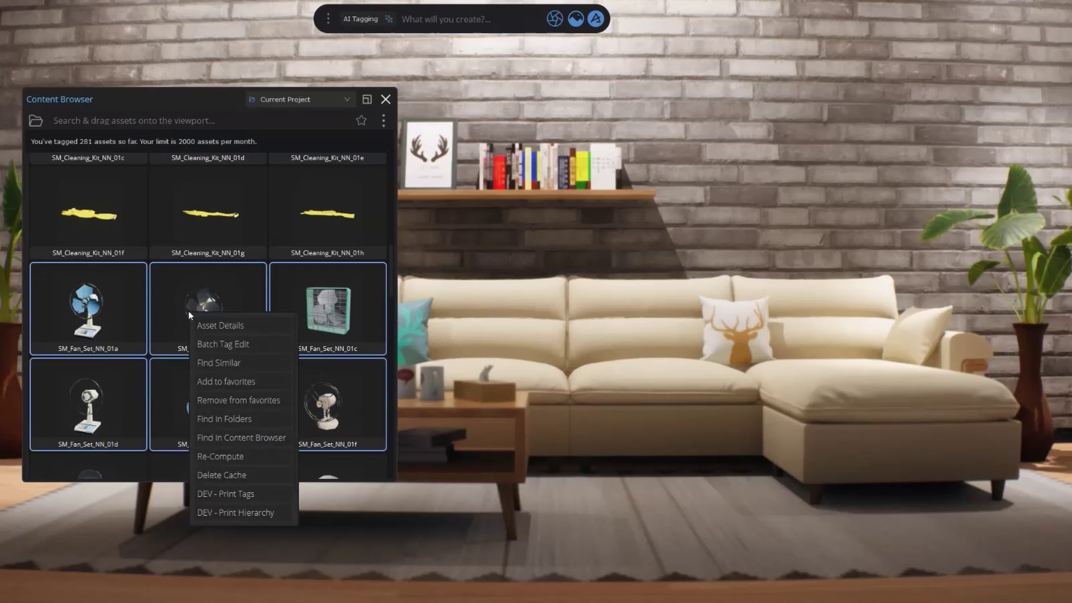
click(261, 344)
text(whoos)
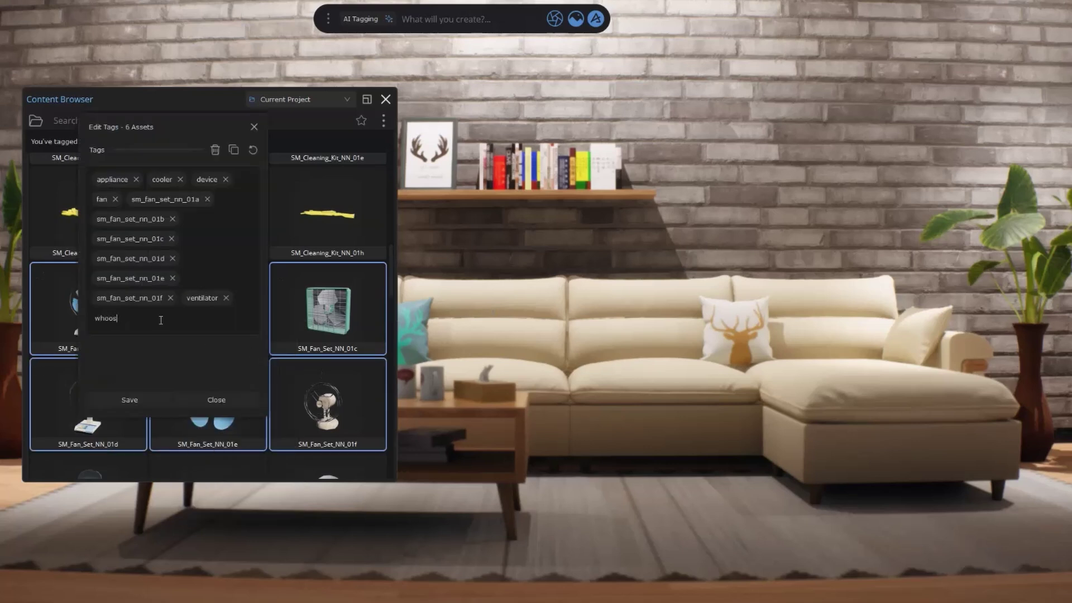
text(h)
key(Return)
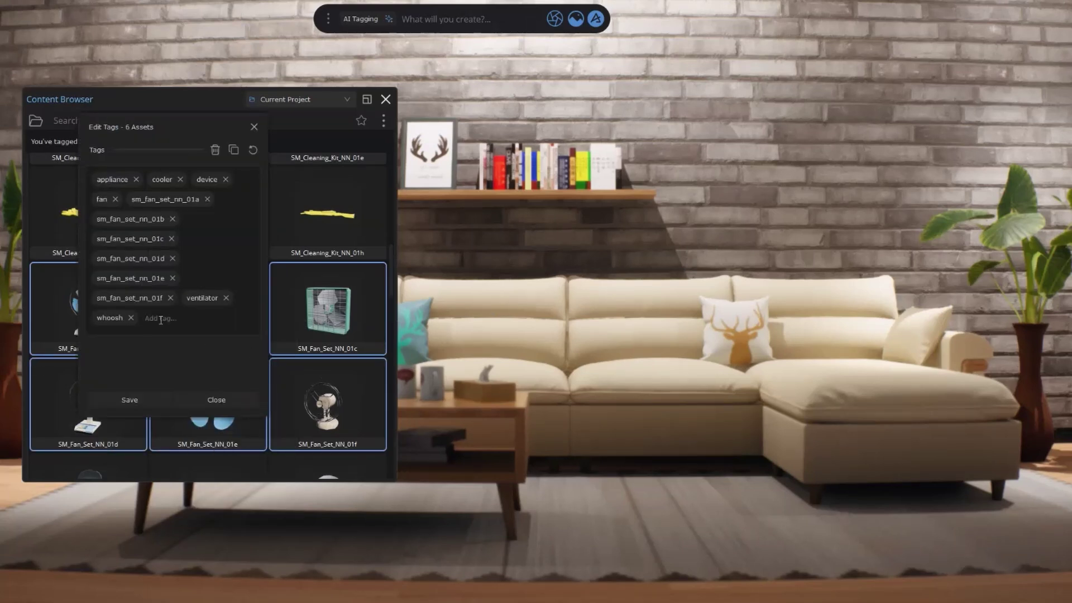
click(210, 401)
click(267, 260)
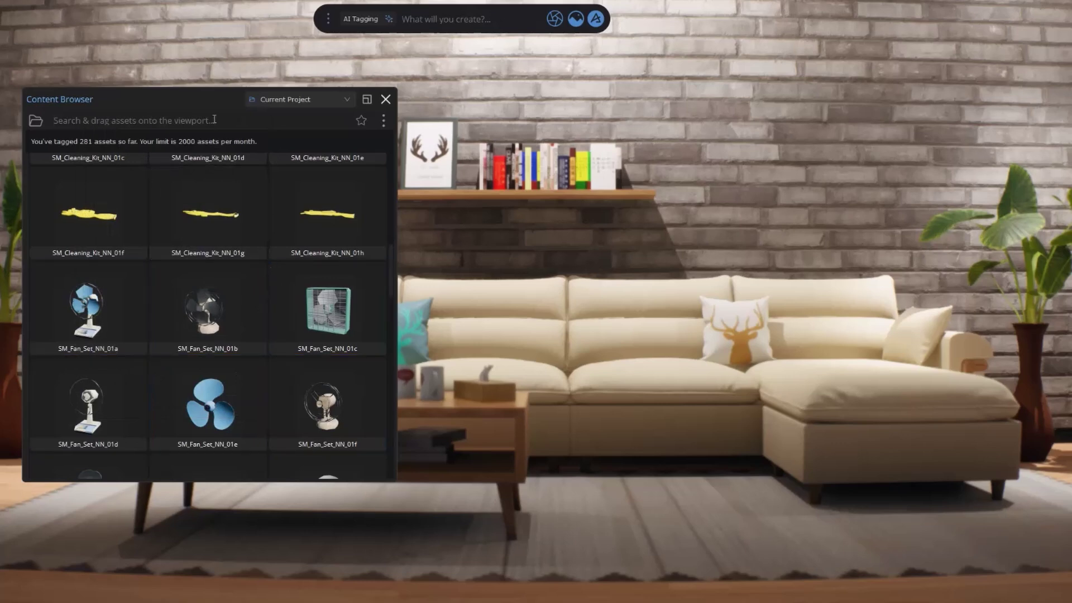
Search the current project's assets for "whoosh" and place a fan on the living room rug
click(214, 120)
text(whoosh)
drag(99, 203, 681, 509)
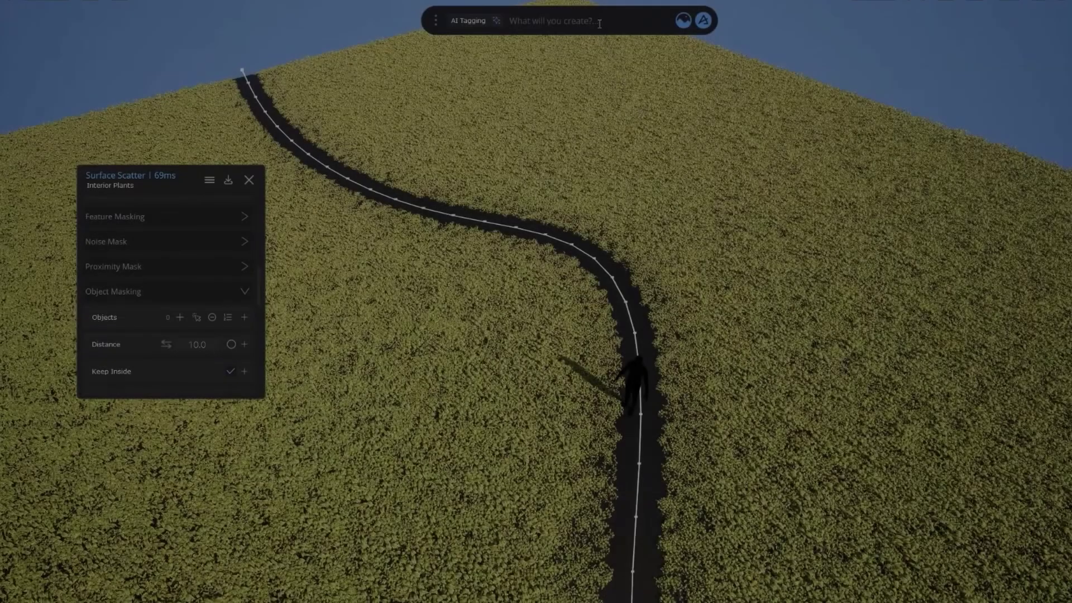
Draw a large closed curve around the mannequin that crosses the path twice, and smooth it
click(599, 22)
text(draw)
key(Return)
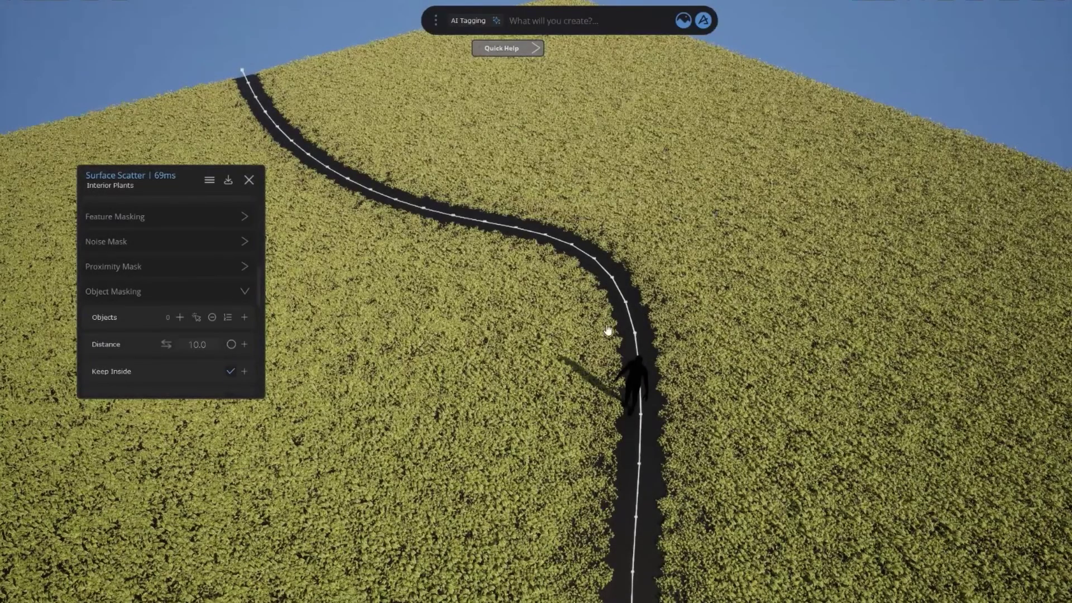
drag(399, 550, 451, 559)
mouse_move(714, 211)
mouse_down()
mouse_move(381, 174)
mouse_move(366, 474)
mouse_move(392, 533)
mouse_up()
key(s)
key(s)
key(s)
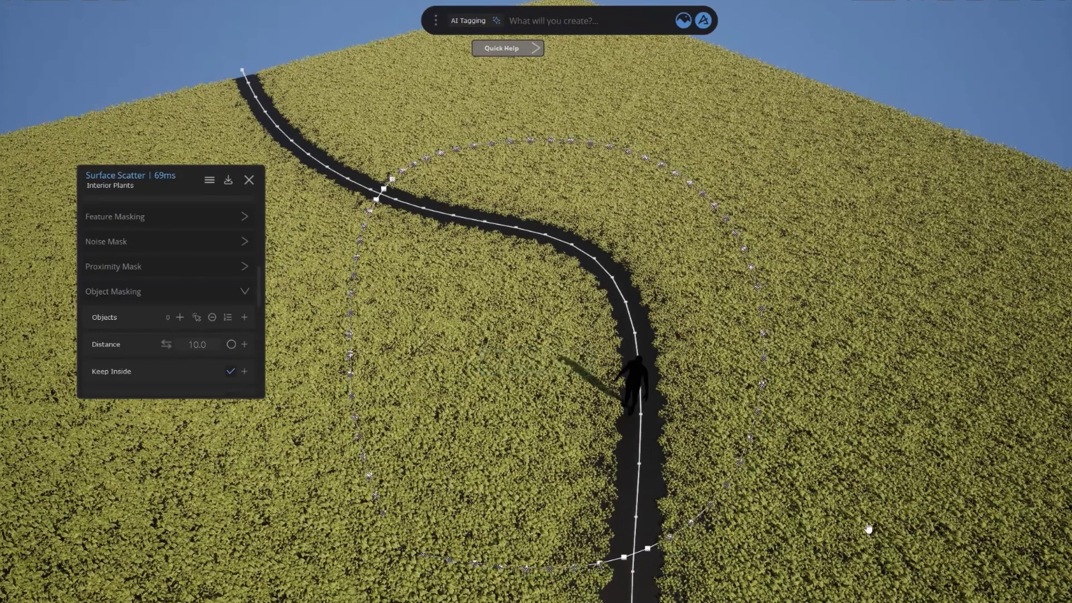
key(Return)
Add the closed curve to the Interior Plants scatter's Object Masking to keep plants inside, and shift the path curve slightly
click(181, 317)
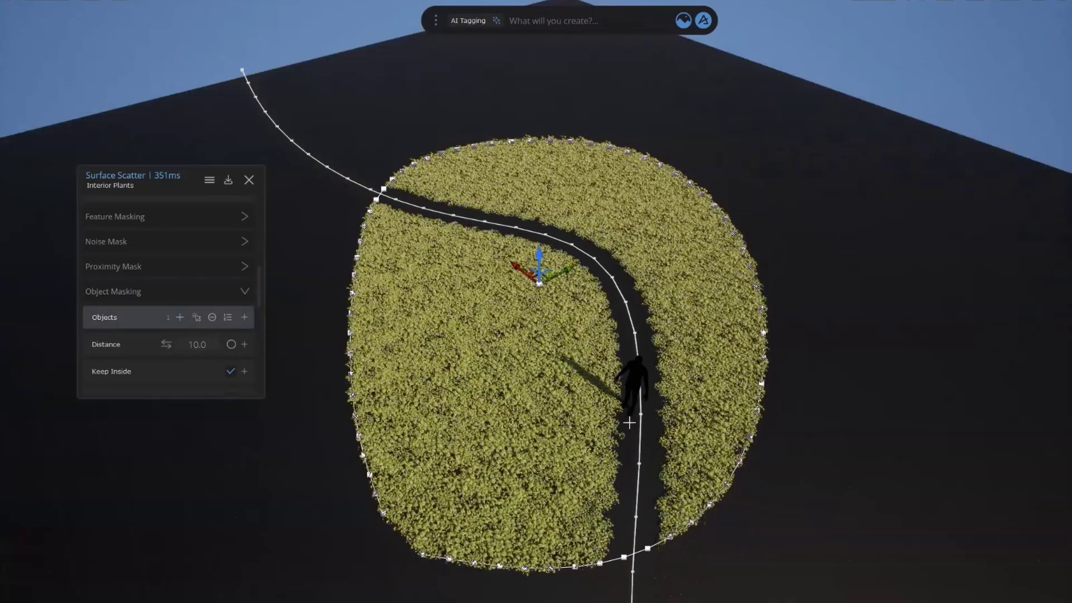
mouse_move(514, 338)
mouse_down()
mouse_move(510, 329)
mouse_move(514, 347)
mouse_move(390, 282)
mouse_move(525, 325)
mouse_up()
click(197, 318)
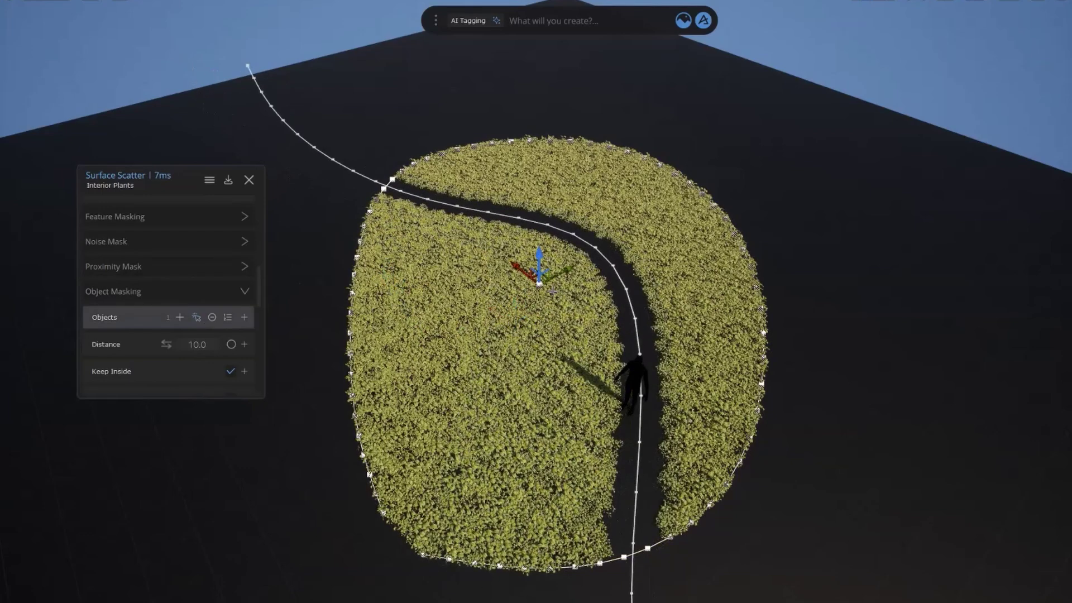
Scale the closed boundary curve along its Y axis to resize the planted area, and pick the path curve
key(r)
drag(564, 269, 606, 246)
key(w)
click(614, 266)
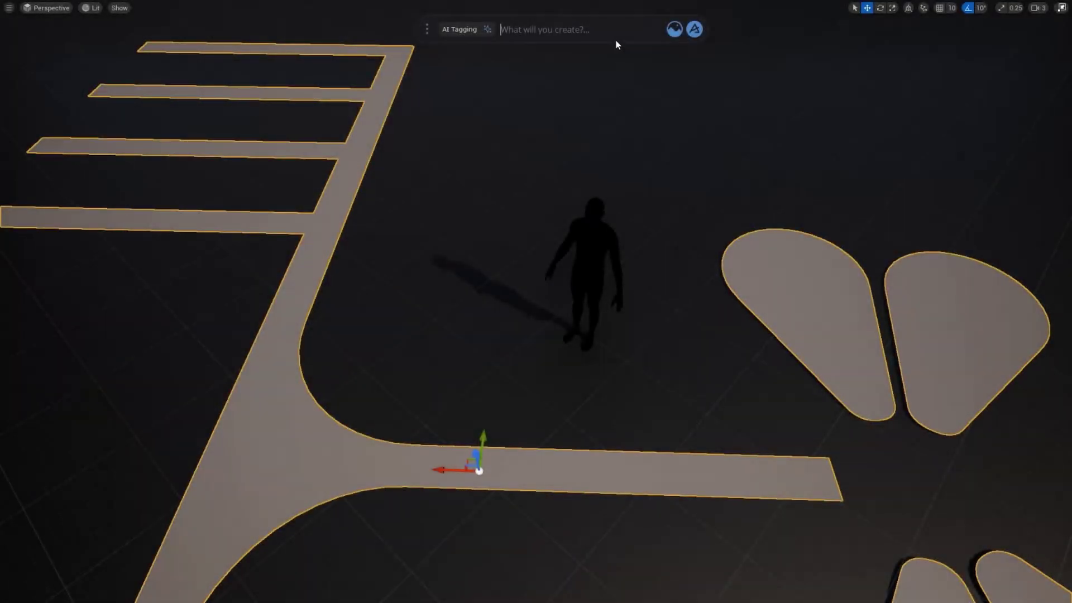
Extract border curves from the selected flat garden shape with the Border tool and move the result slightly upward
text(border)
key(Return)
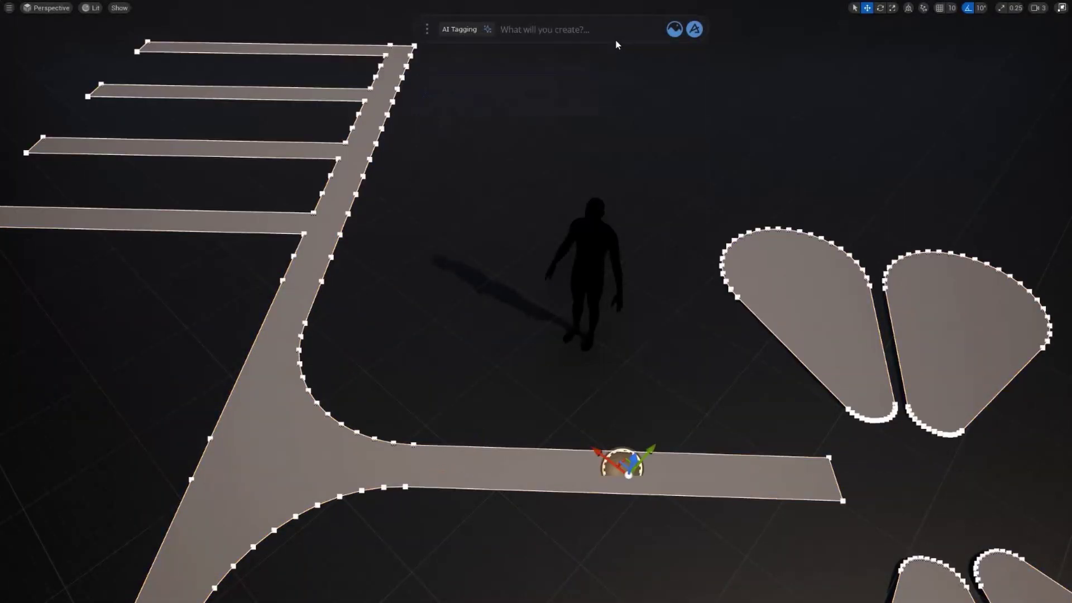
drag(633, 459, 641, 434)
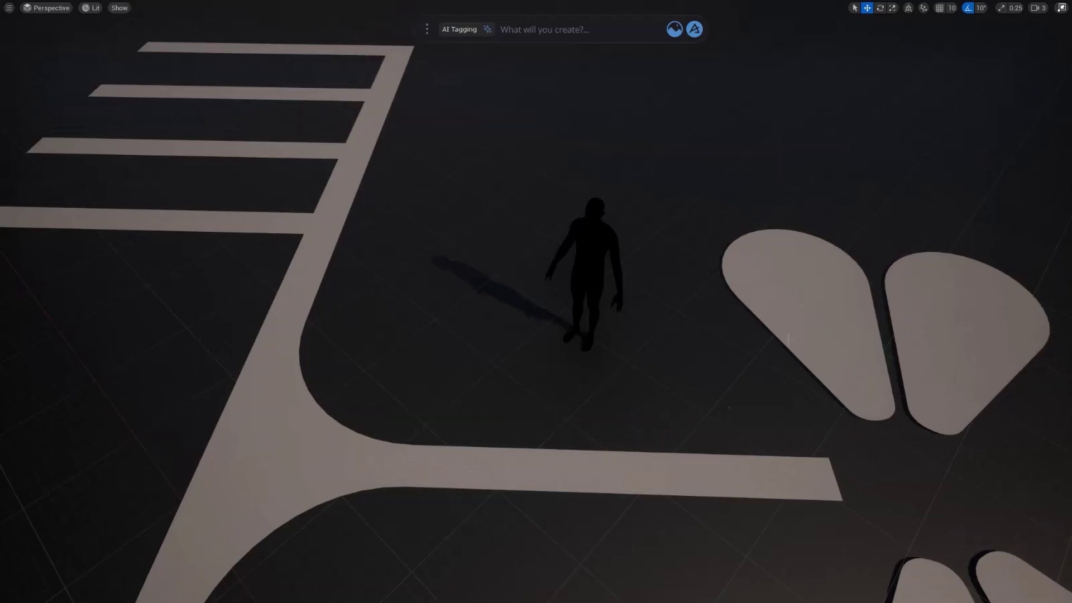
Select the flat garden shape again and look up the Border tool by entering "bord"
click(788, 338)
click(594, 25)
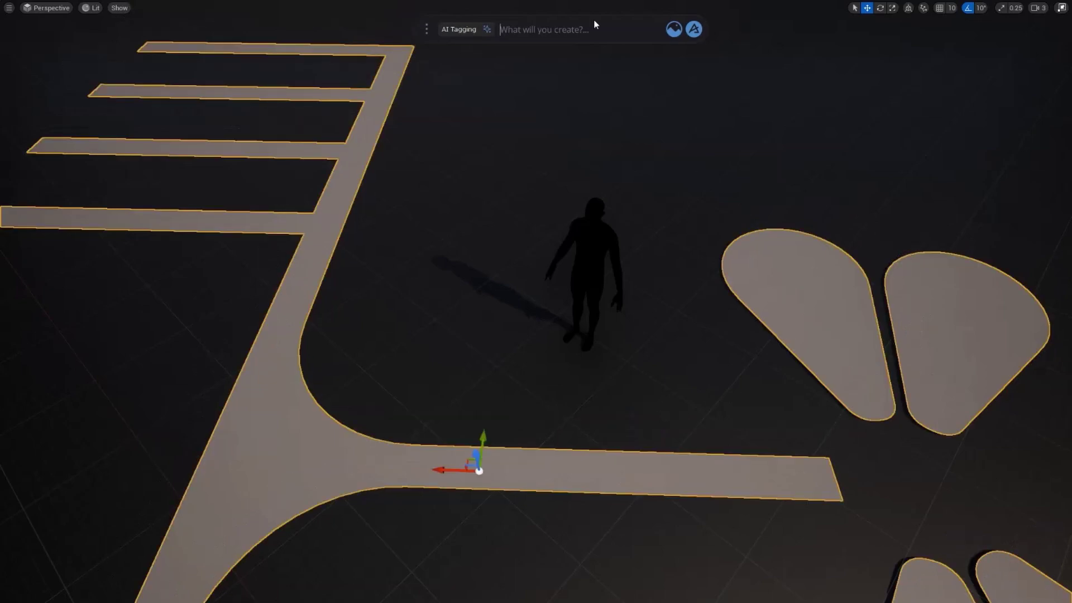
text(bord)
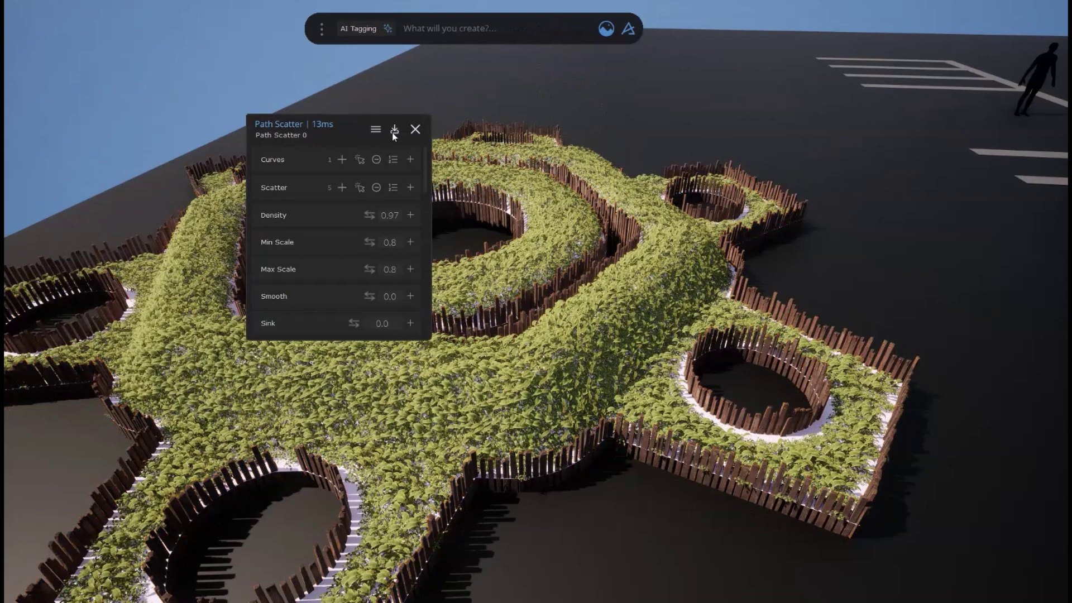
Save the Path Scatter settings of the wooden fence as a new preset named "Wood Edge"
click(394, 131)
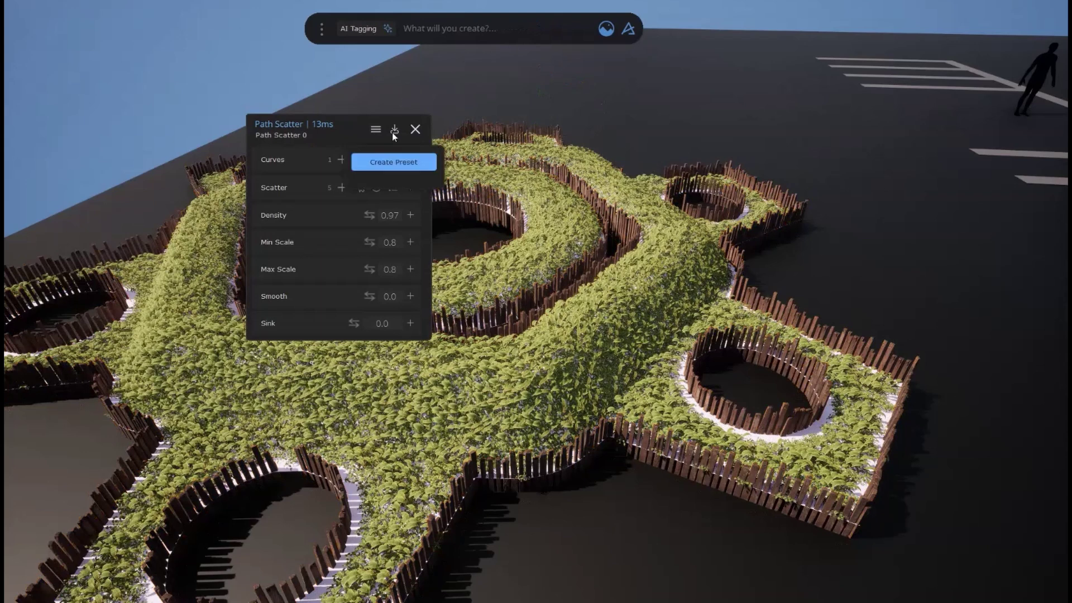
click(400, 163)
click(384, 186)
click(473, 141)
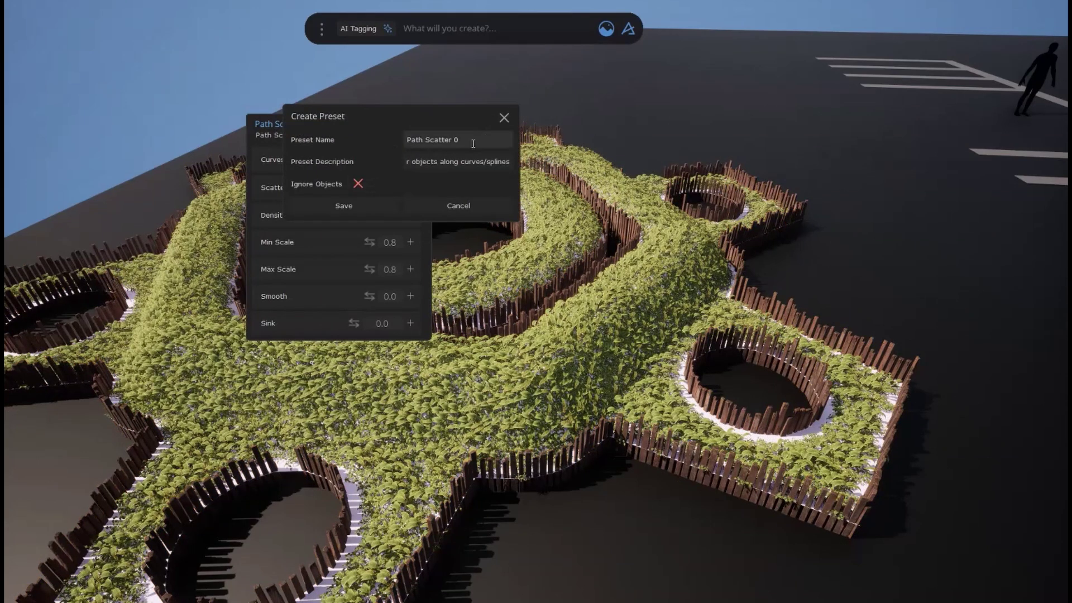
key(ctrl+a)
text(Wo)
click(346, 206)
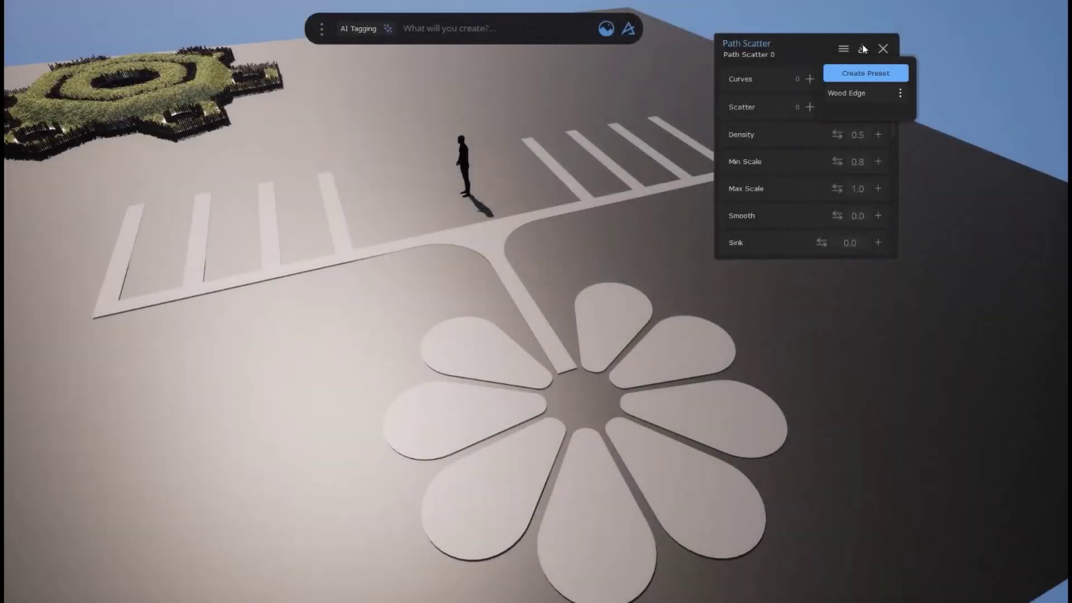
Apply the Wood Edge preset to the new Path Scatter, select the flower-shaped garden mesh, and clear the Curves list
click(869, 94)
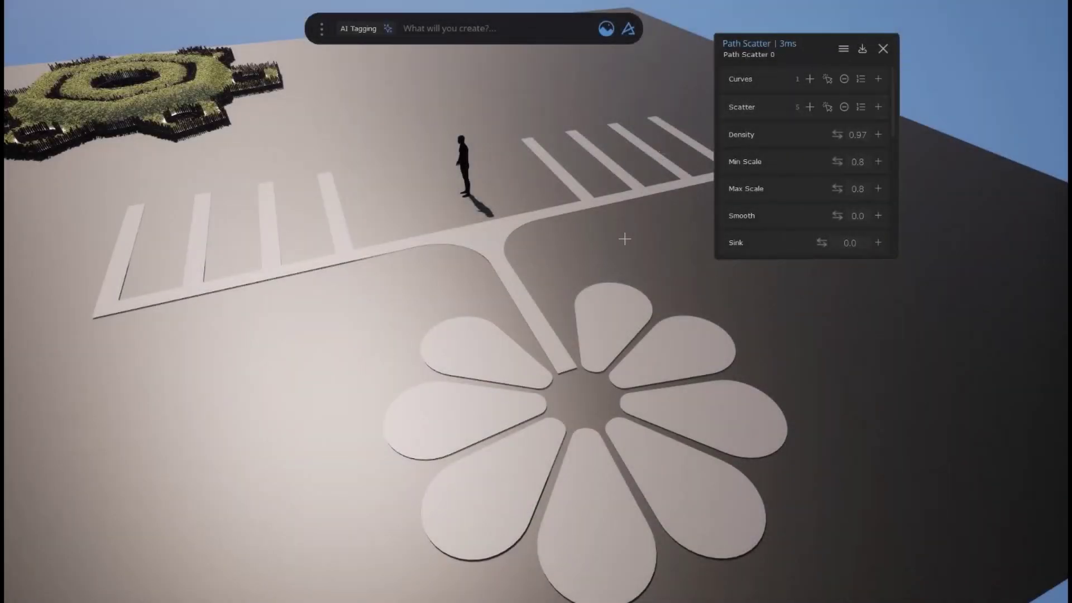
scroll(625, 239, up, 2)
drag(836, 135, 837, 134)
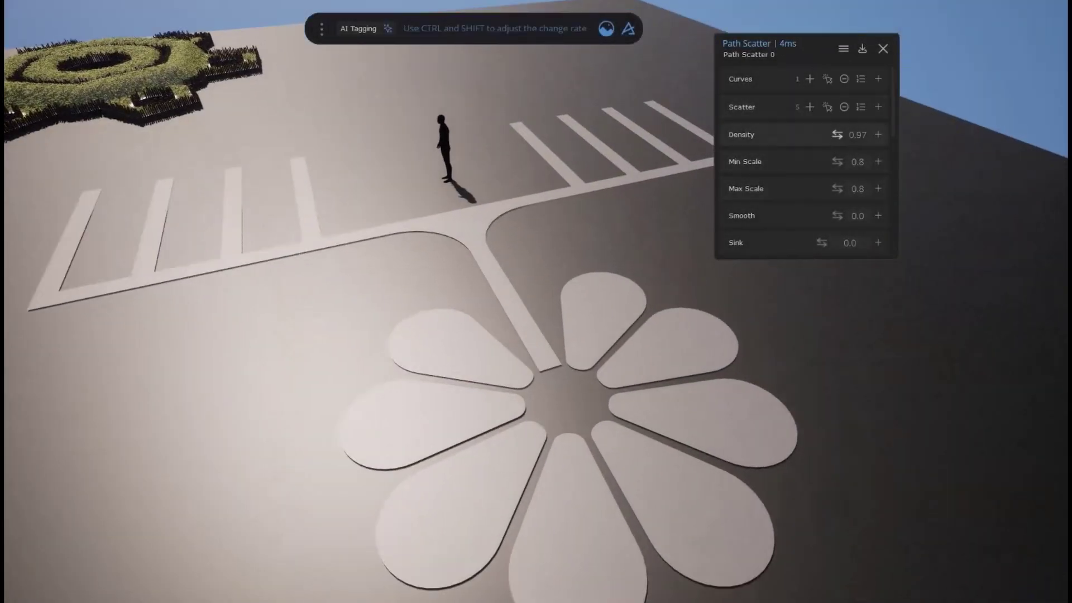
click(693, 329)
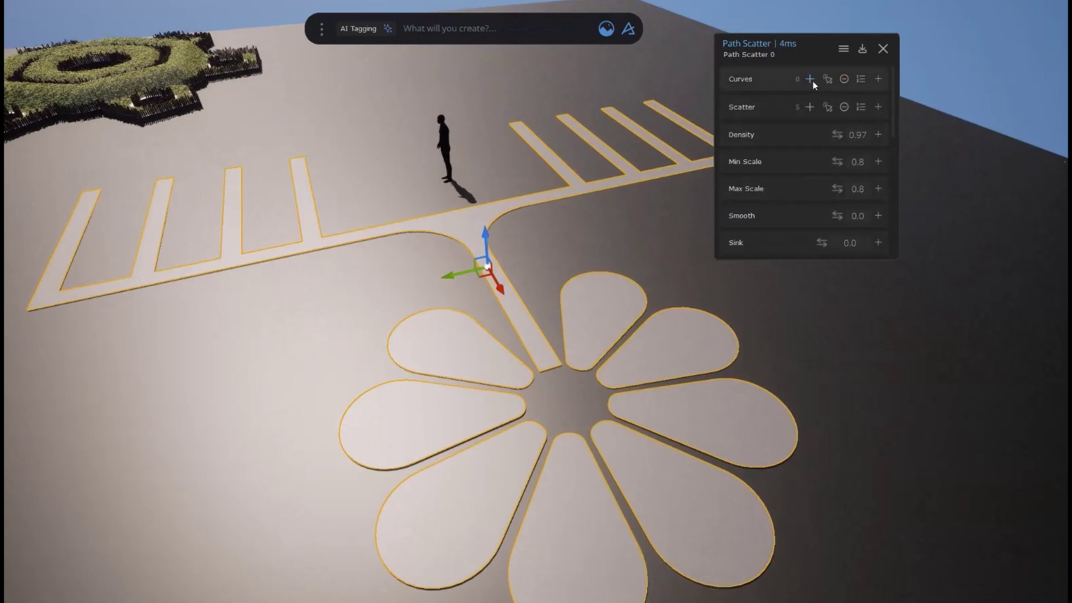
click(843, 80)
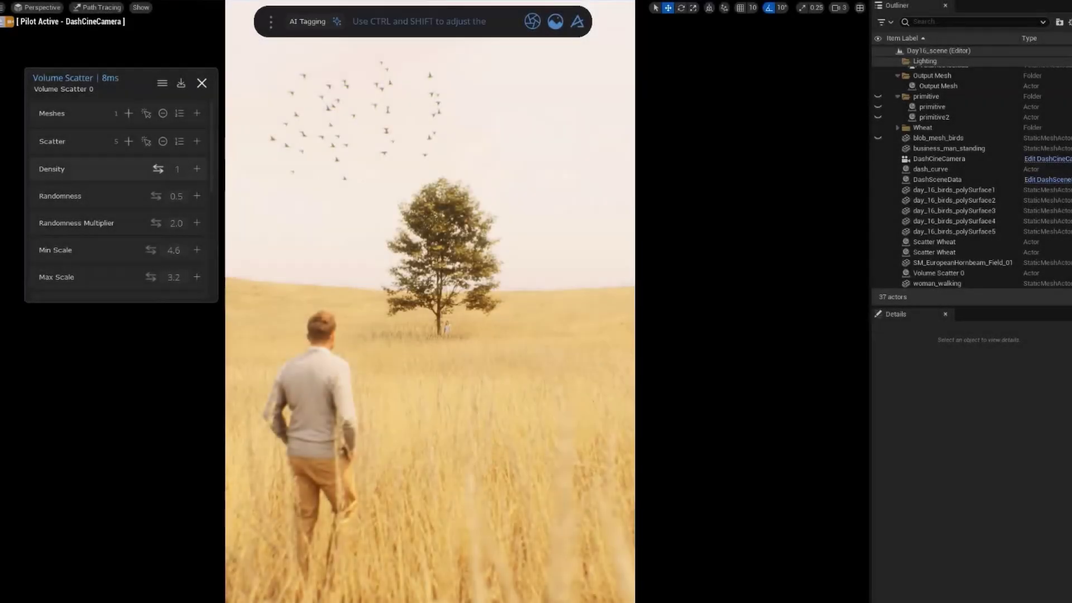
Set the bird flock's Volume Scatter density to 2 and its randomness to 0.97
drag(158, 169, 170, 206)
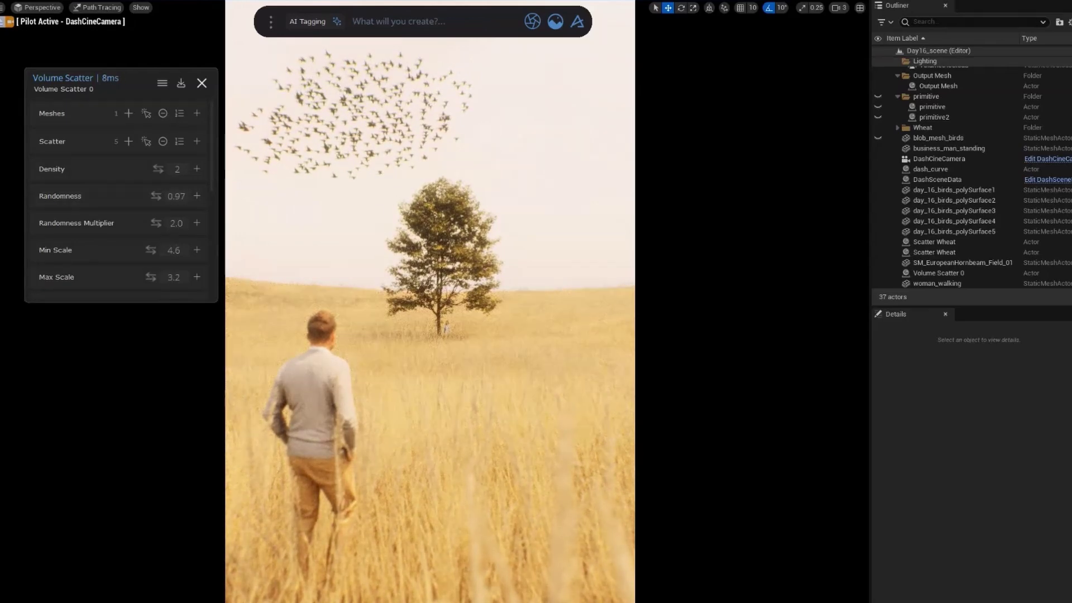
click(26, 0)
click(98, 54)
Copy the full JSON text stored in the DashSceneData actor and paste it into an untitled Visual Studio Code file
click(964, 178)
click(1007, 518)
key(ctrl+a)
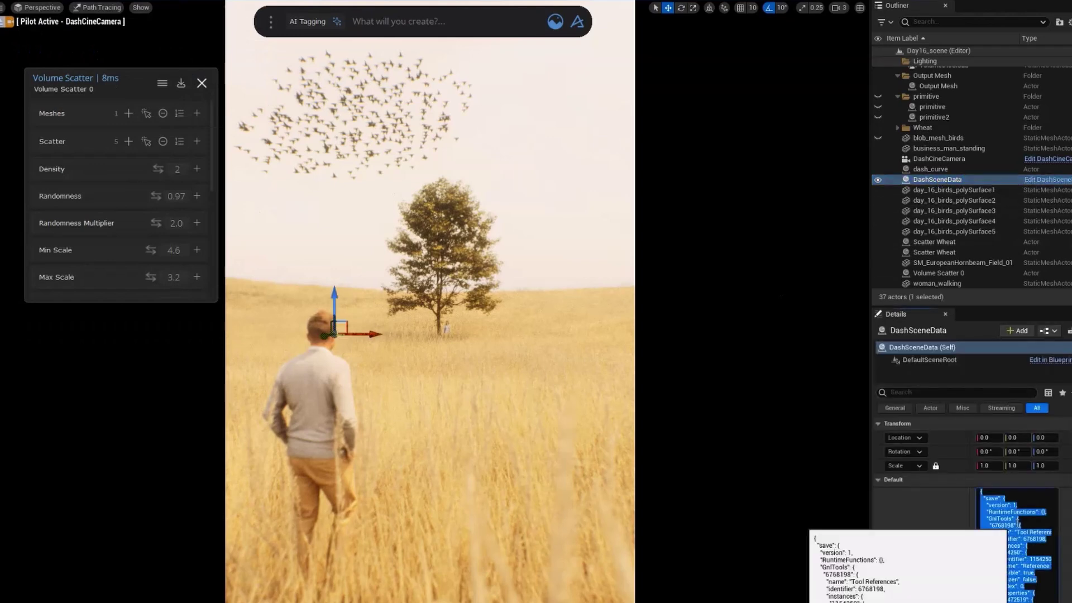
key(alt+Tab)
key(ctrl+v)
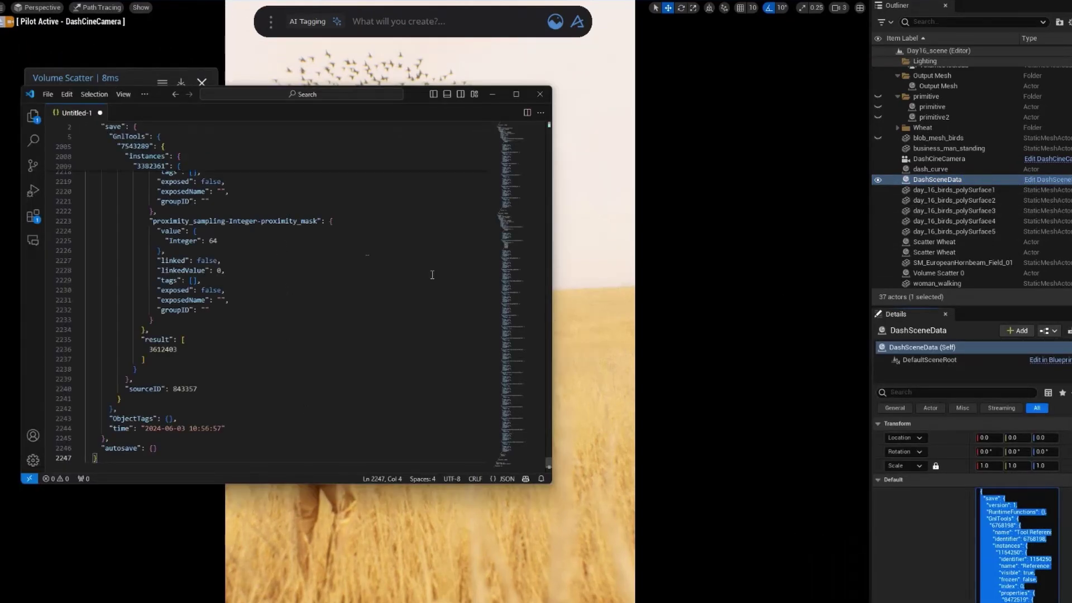
Examine the Volume Scatter entry and its properties in the pasted JSON scene data
drag(508, 448, 505, 414)
click(396, 322)
key(ctrl+f)
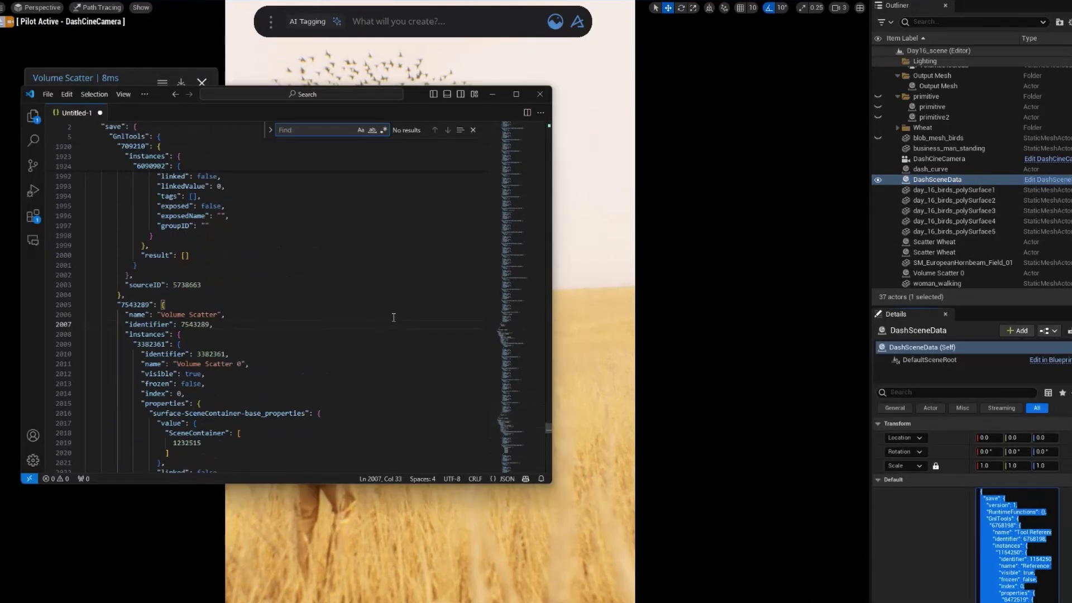
key(Escape)
scroll(266, 343, down, 3)
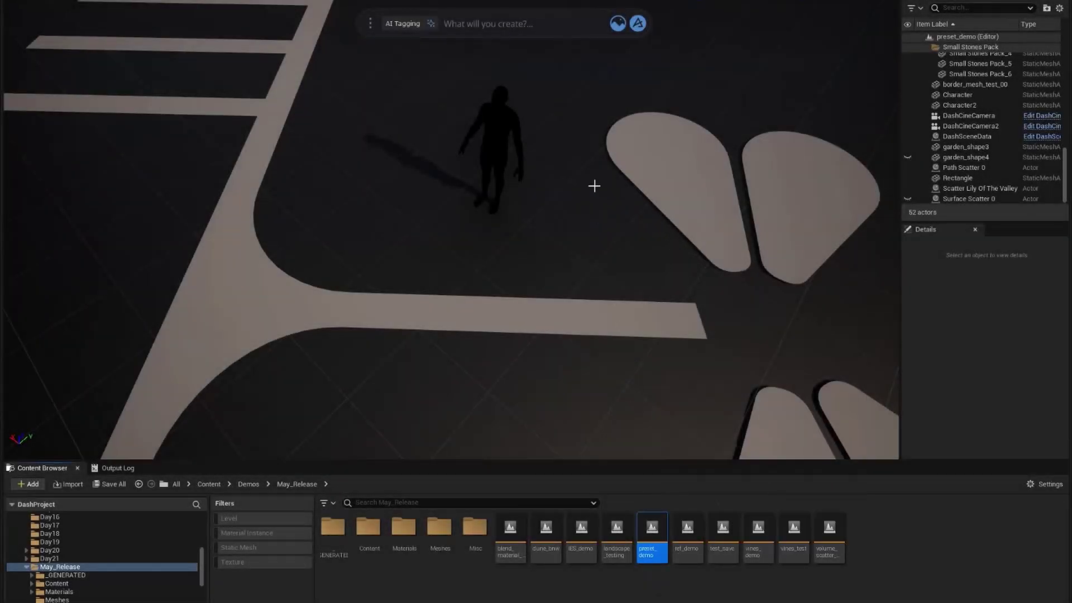
Export the selected preset_demo level with Export assets to the zip file preset_level on the Desktop
text(export)
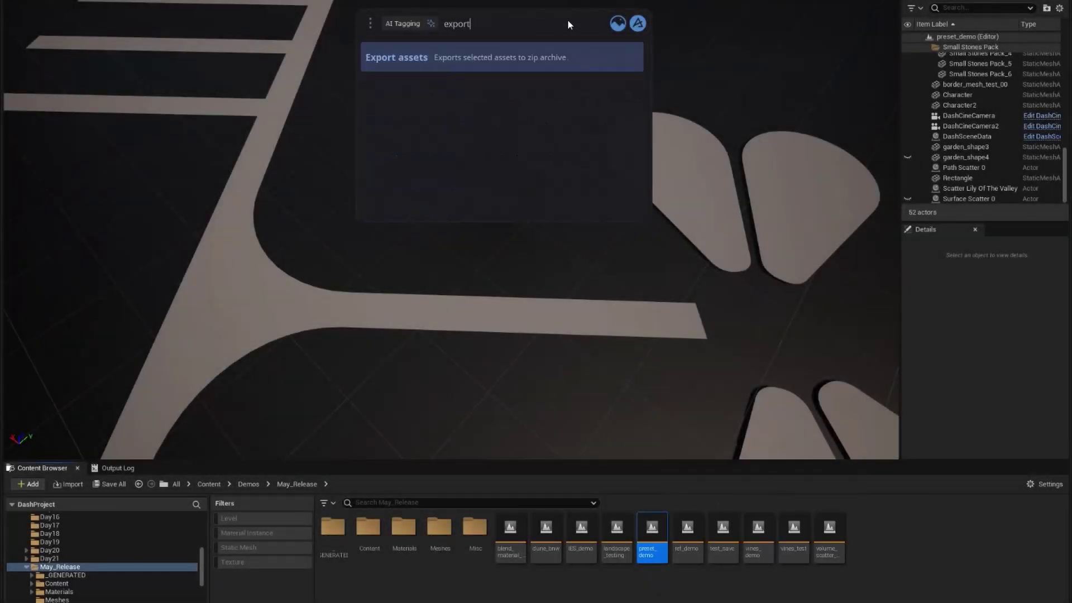
key(Return)
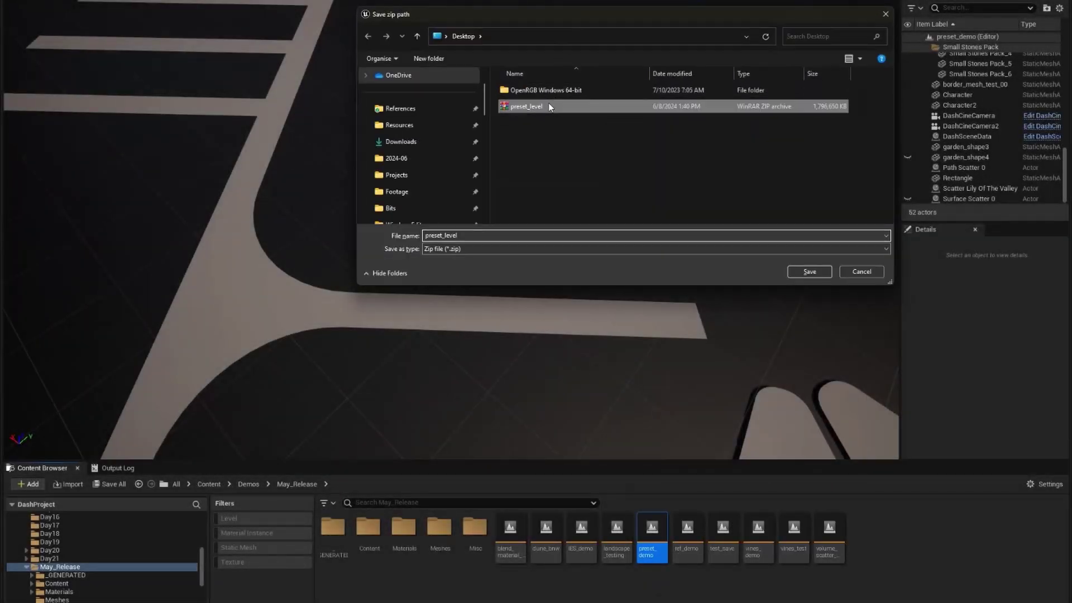
click(809, 272)
Open preset_level.zip and browse into its DashProject and Content folders to inspect the exported files
click(204, 300)
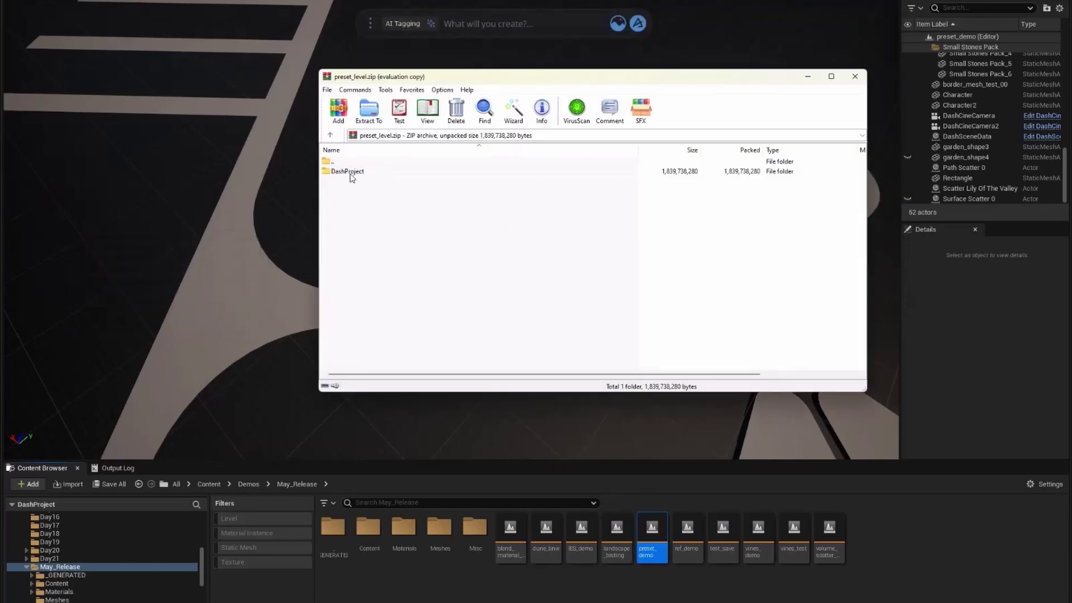
double_click(368, 173)
double_click(374, 171)
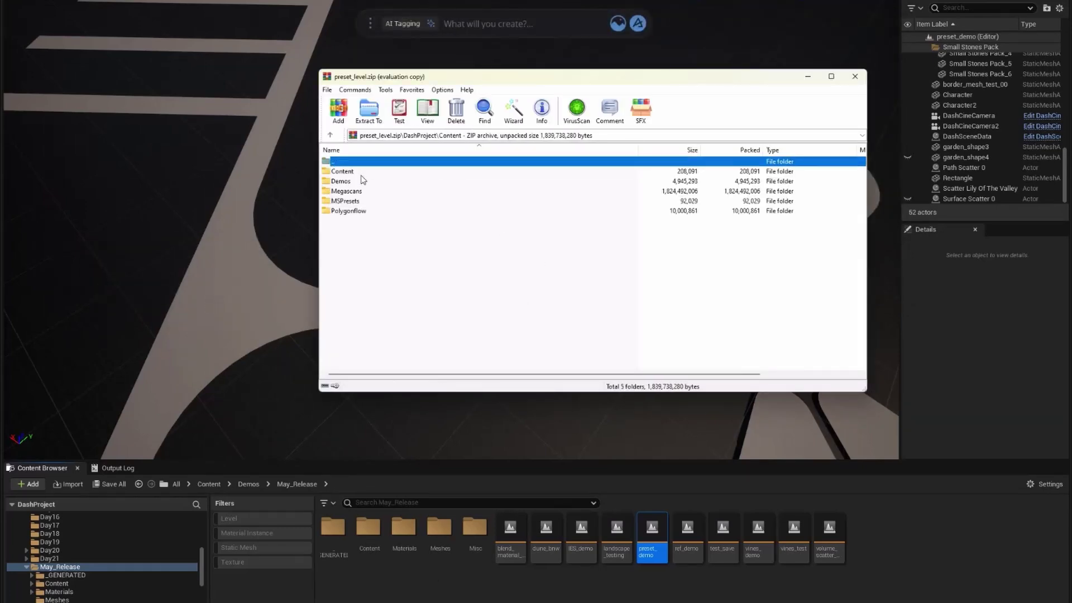